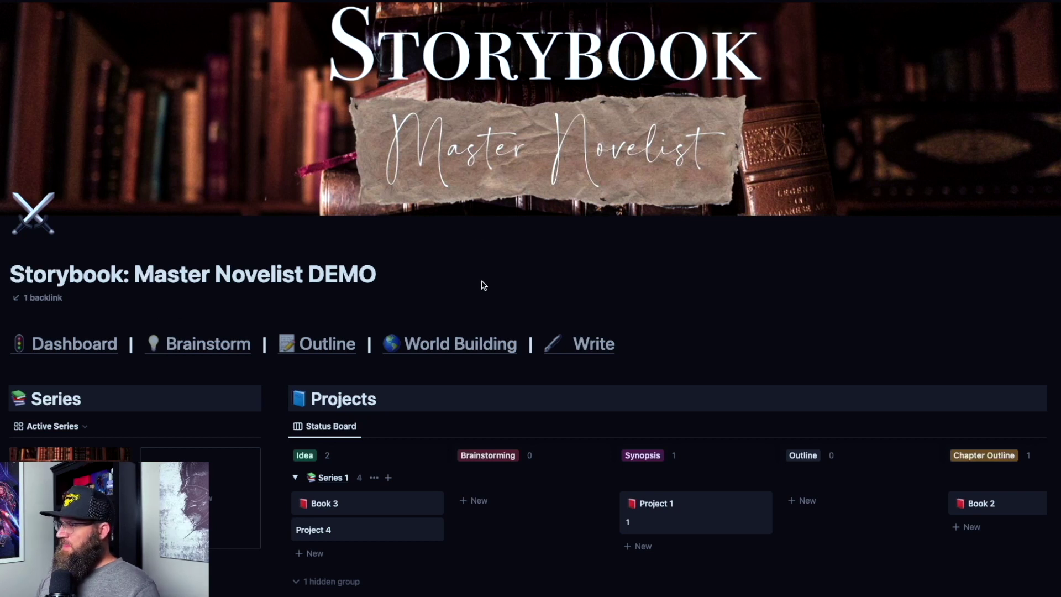
- Browse the Brainstorm, Outline, World Building and Write pages, then return to the Storybook dashboard
{"action": "scroll", "coordinate": [484, 286], "scroll_direction": "down", "scroll_amount": 3}
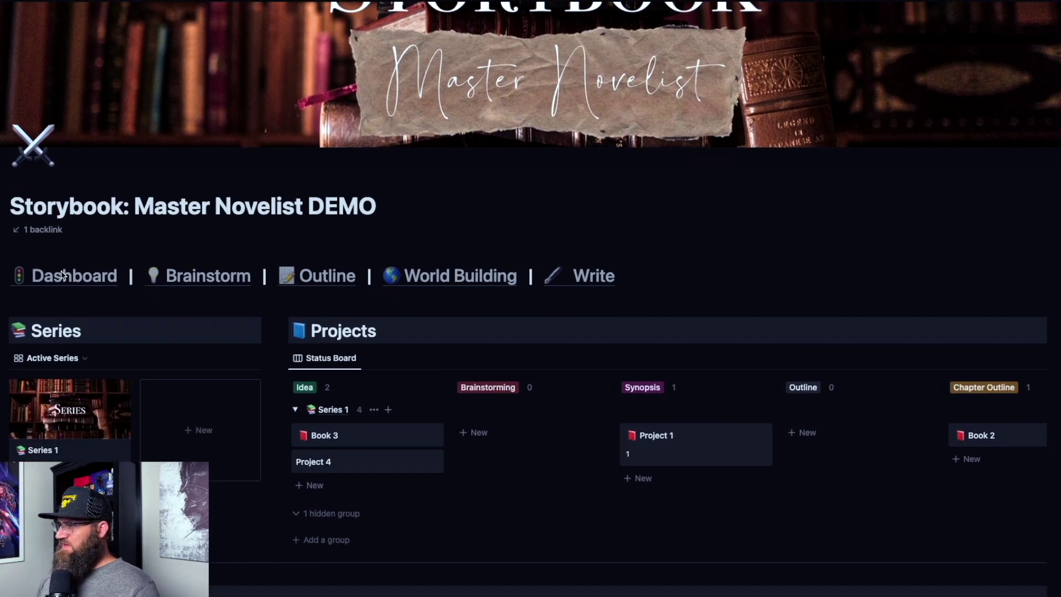
{"action": "left_click", "coordinate": [202, 275]}
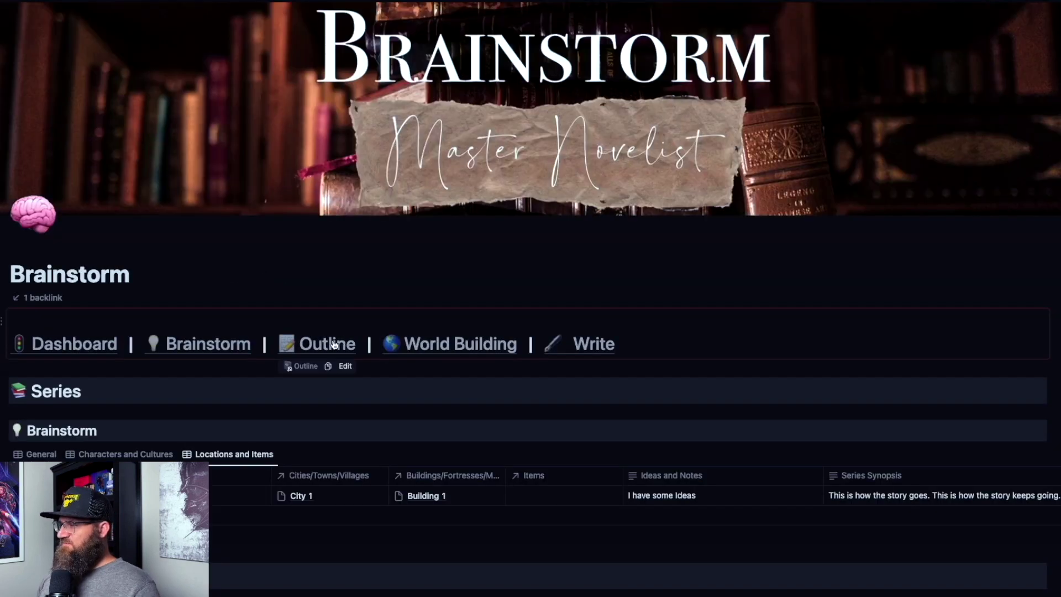
{"action": "left_click", "coordinate": [334, 342]}
{"action": "scroll", "coordinate": [441, 308], "scroll_direction": "down", "scroll_amount": 3}
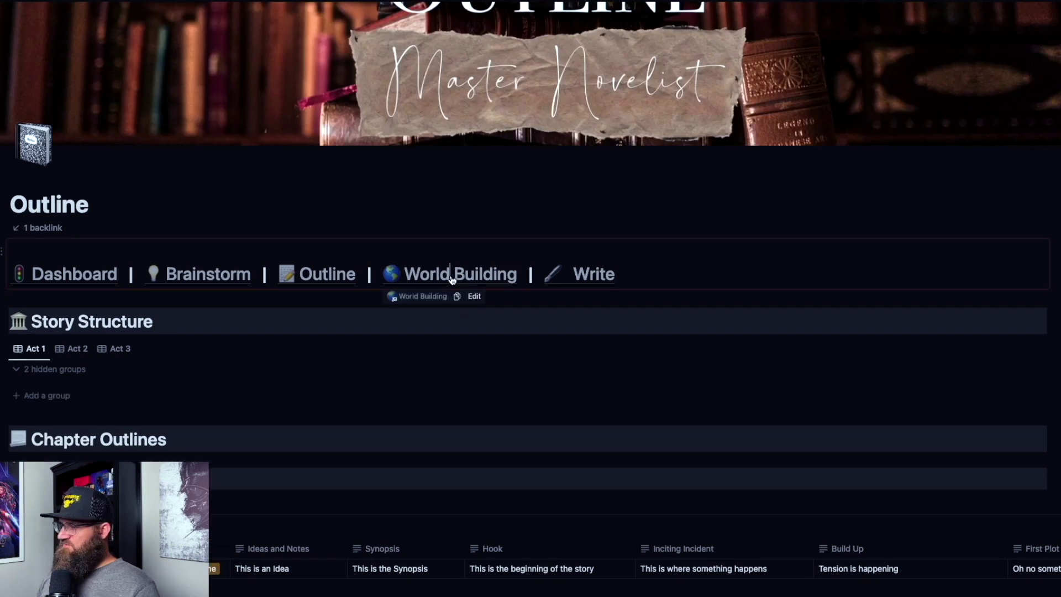
{"action": "left_click", "coordinate": [450, 274]}
{"action": "scroll", "coordinate": [512, 320], "scroll_direction": "down", "scroll_amount": 1}
{"action": "left_click", "coordinate": [595, 318]}
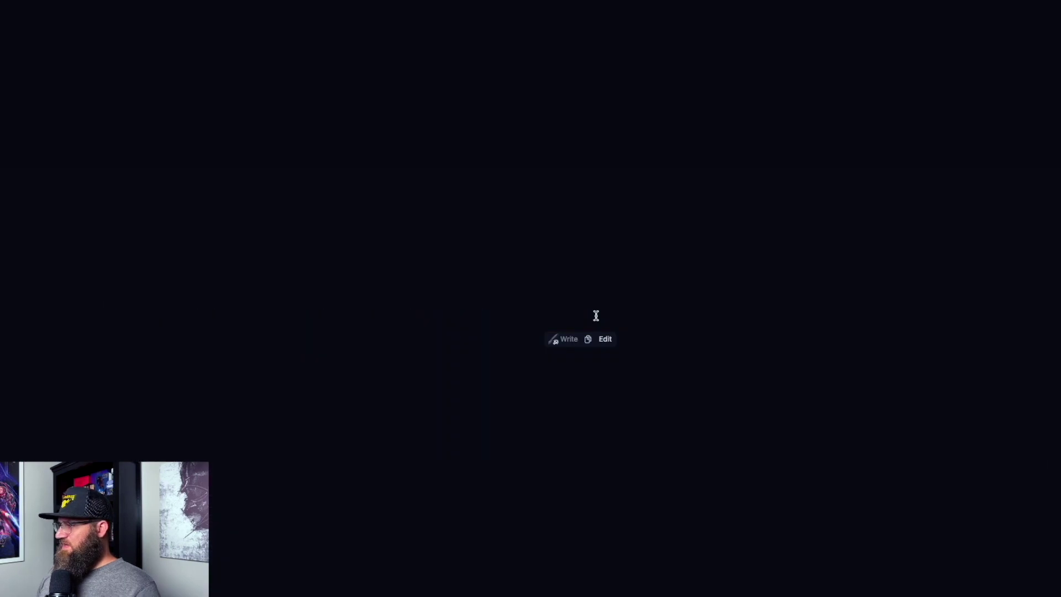
{"action": "left_click", "coordinate": [306, 352]}
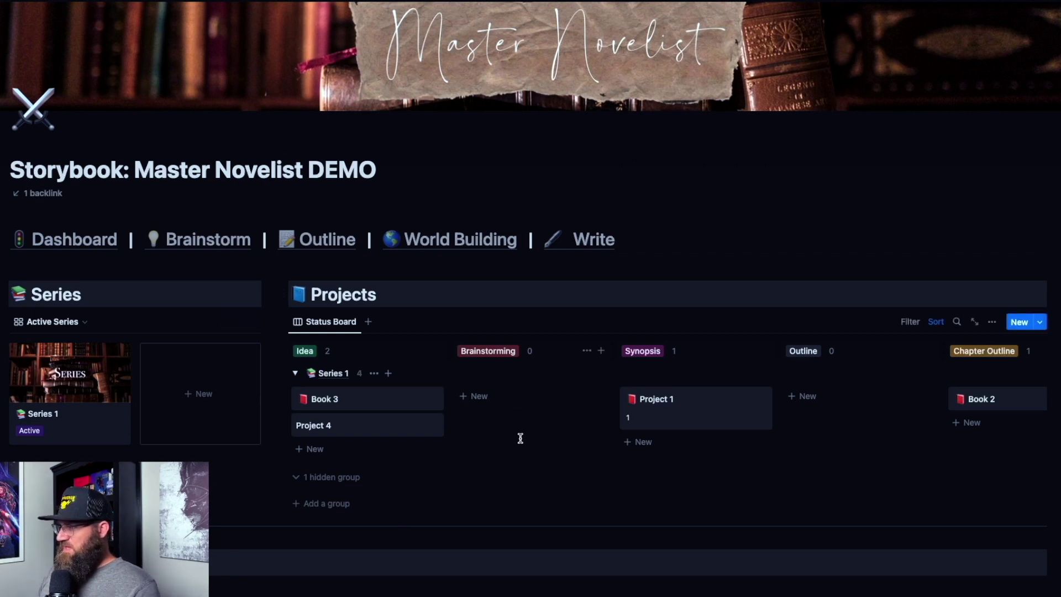
{"action": "scroll", "coordinate": [675, 237], "scroll_direction": "up", "scroll_amount": 3}
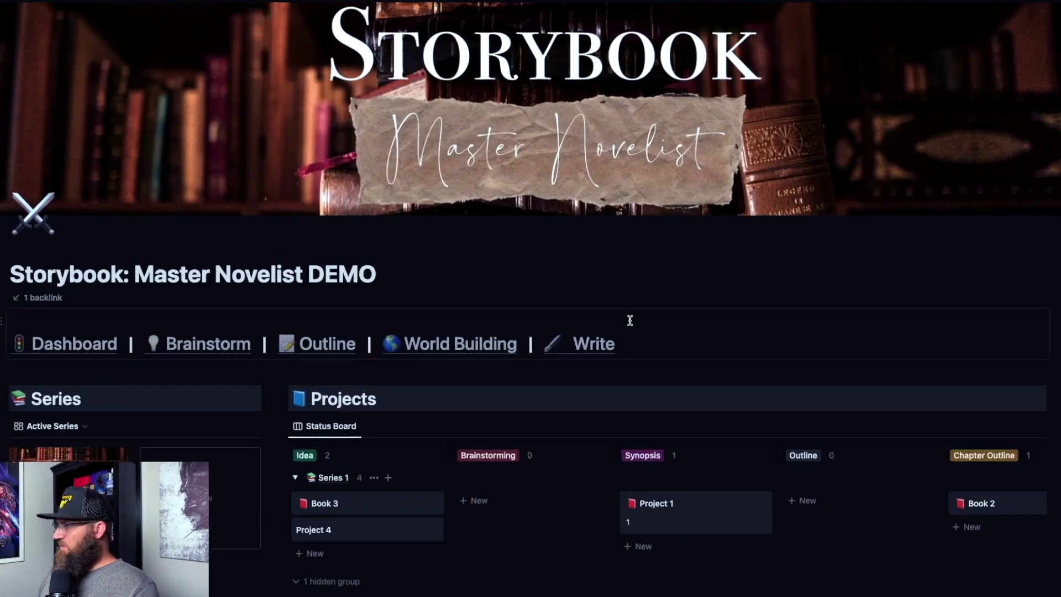
{"action": "scroll", "coordinate": [540, 287], "scroll_direction": "down", "scroll_amount": 4}
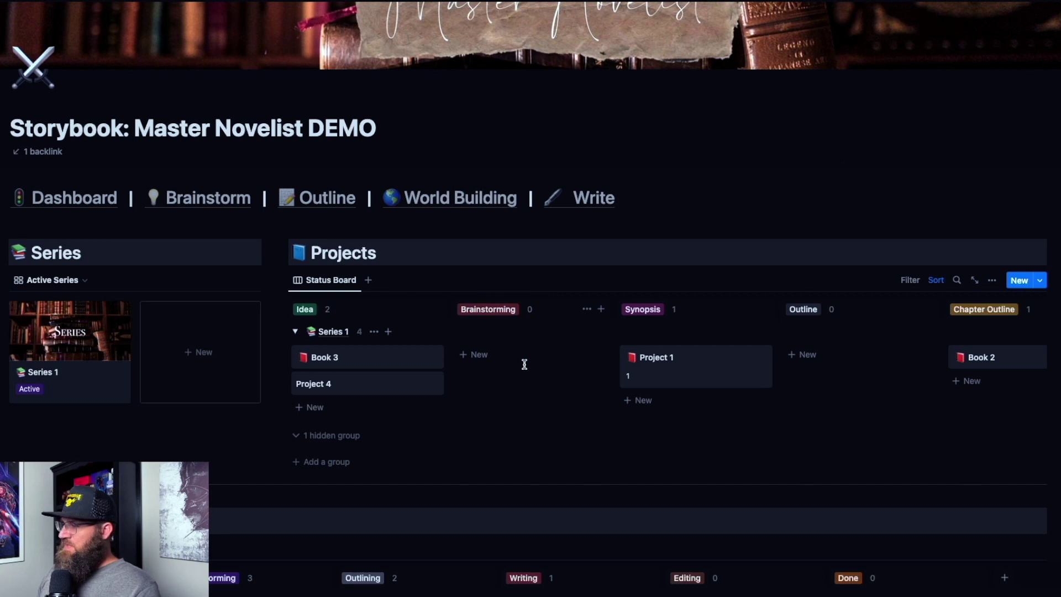
{"action": "scroll", "coordinate": [524, 364], "scroll_direction": "down", "scroll_amount": 1}
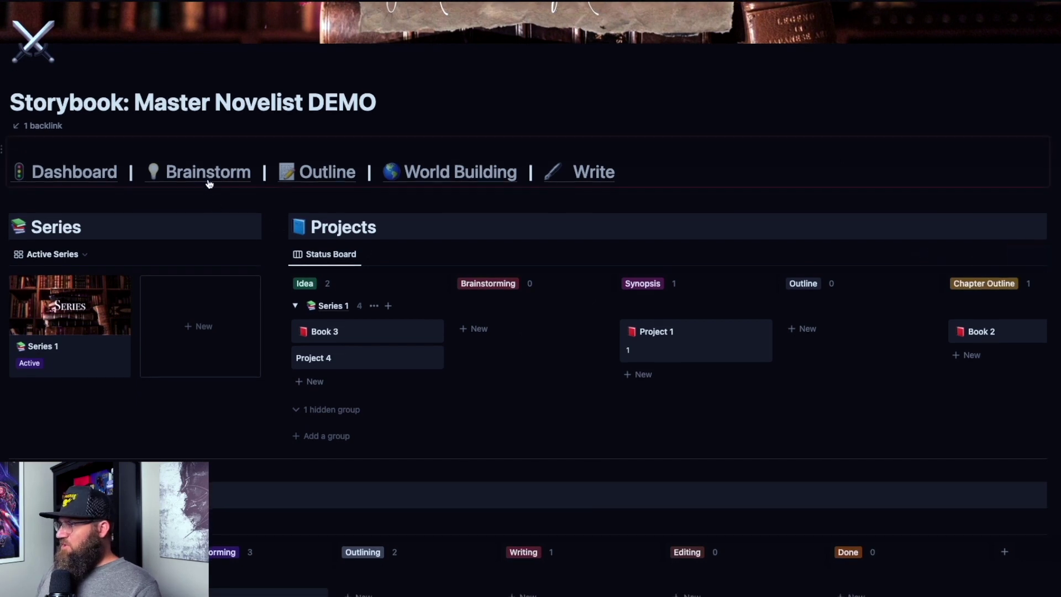
{"action": "mouse_move", "coordinate": [209, 176]}
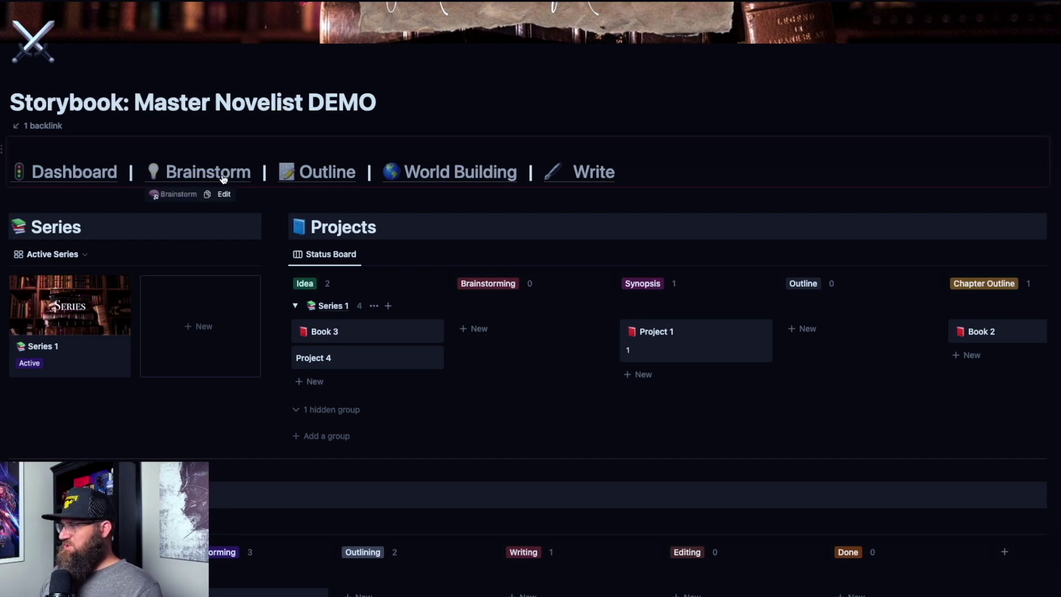
- Open the Outline page, glance at the Brainstorm page, and come back to Outline
{"action": "left_click", "coordinate": [329, 171]}
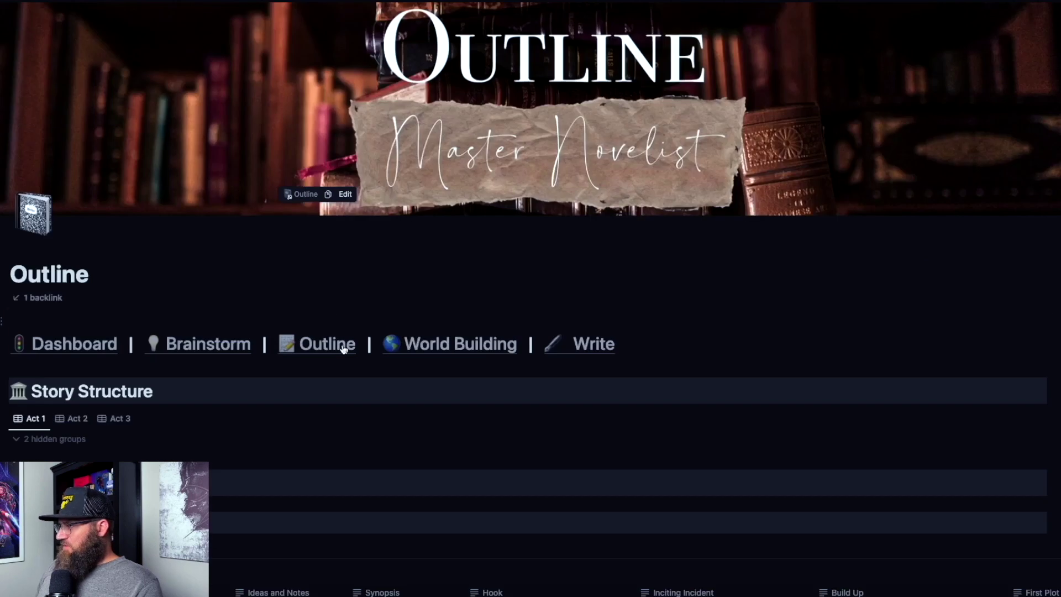
{"action": "scroll", "coordinate": [277, 387], "scroll_direction": "down", "scroll_amount": 3}
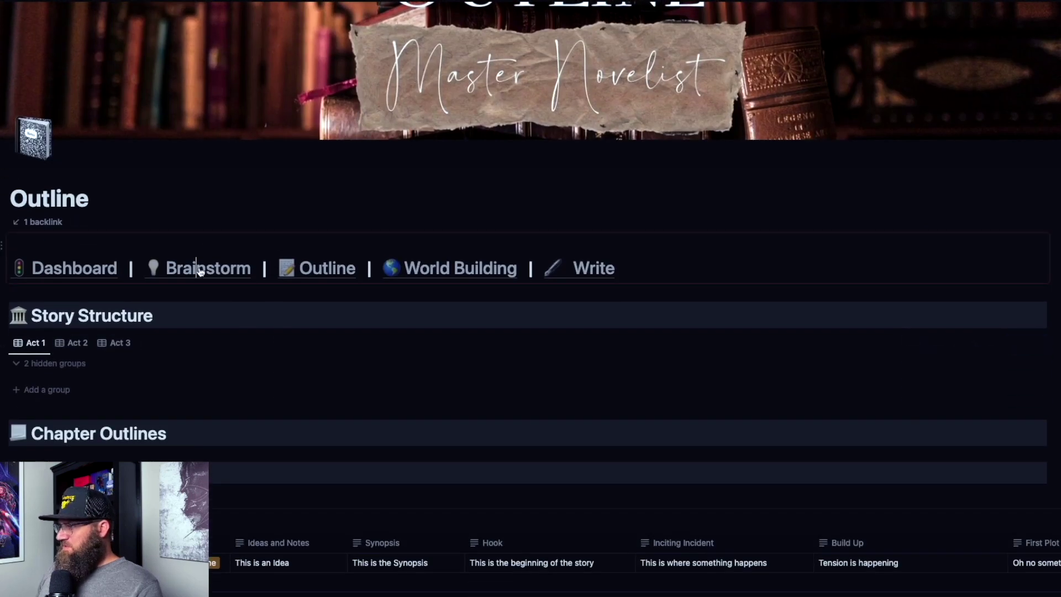
{"action": "left_click", "coordinate": [198, 267]}
{"action": "scroll", "coordinate": [326, 376], "scroll_direction": "down", "scroll_amount": 10}
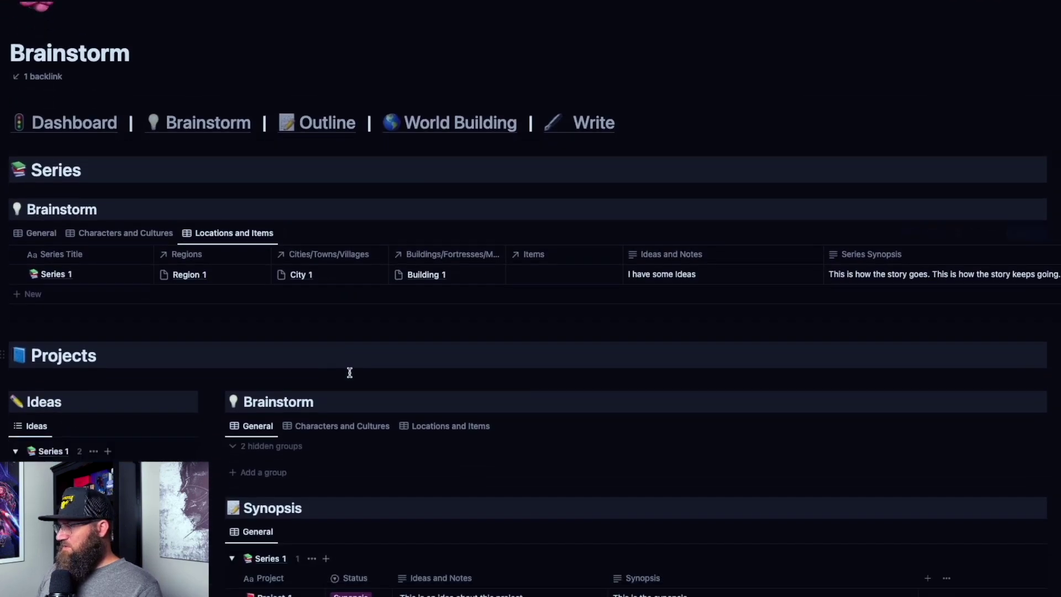
{"action": "scroll", "coordinate": [350, 372], "scroll_direction": "up", "scroll_amount": 10}
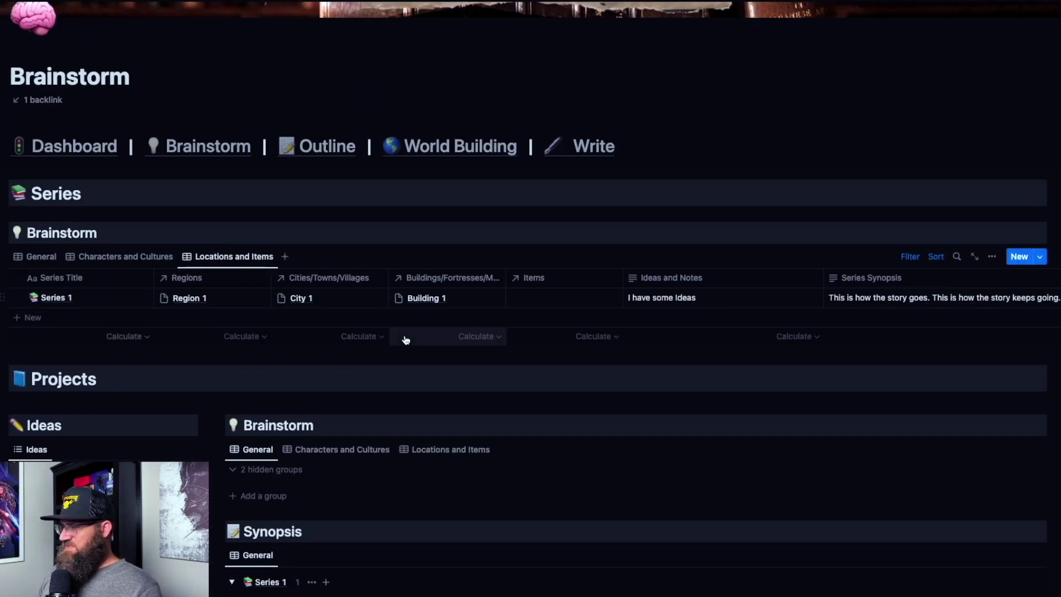
{"action": "left_click", "coordinate": [305, 150]}
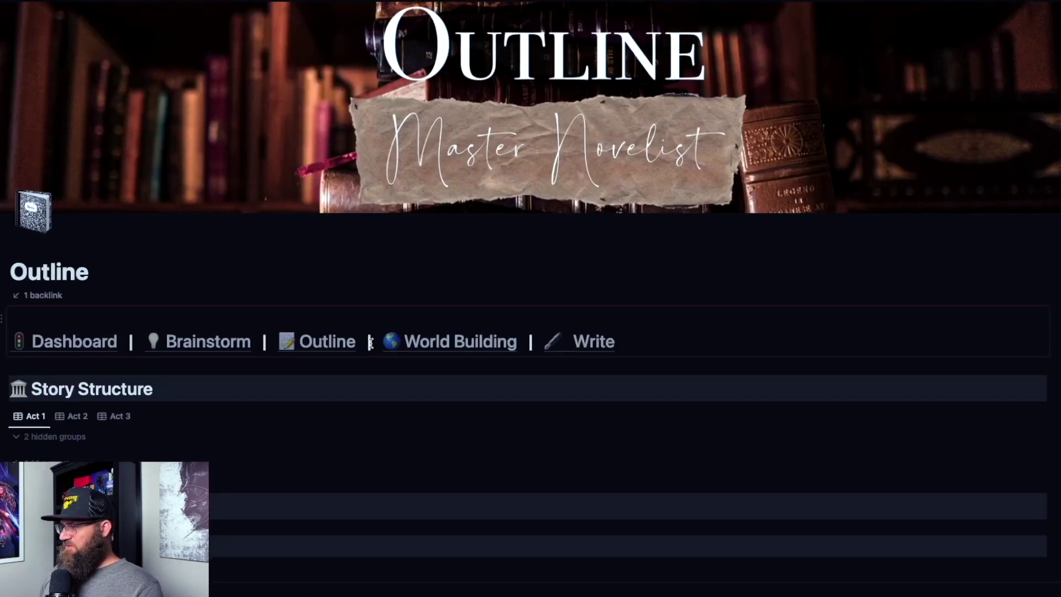
{"action": "scroll", "coordinate": [370, 343], "scroll_direction": "down", "scroll_amount": 5}
{"action": "scroll", "coordinate": [348, 418], "scroll_direction": "up", "scroll_amount": 2}
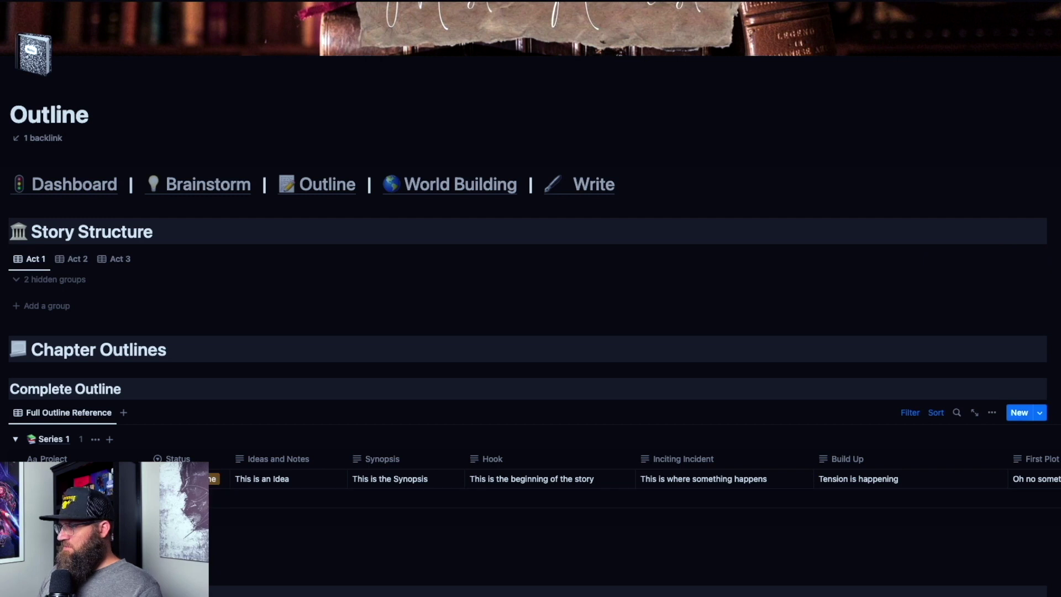
- Change Book 2's status in the Complete Outline table to Outline
{"action": "left_click", "coordinate": [216, 479]}
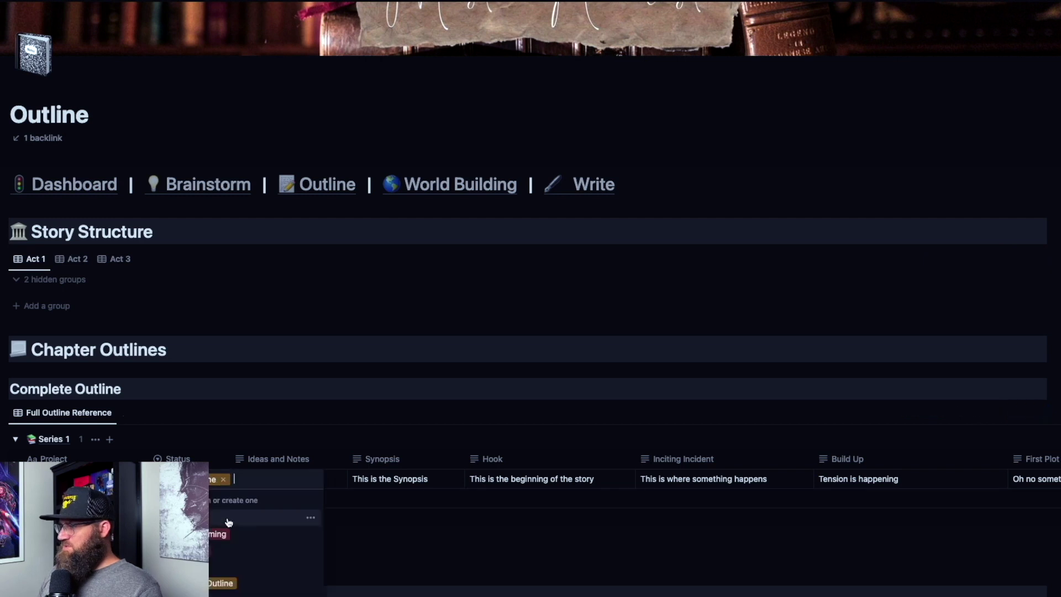
{"action": "left_click", "coordinate": [220, 571]}
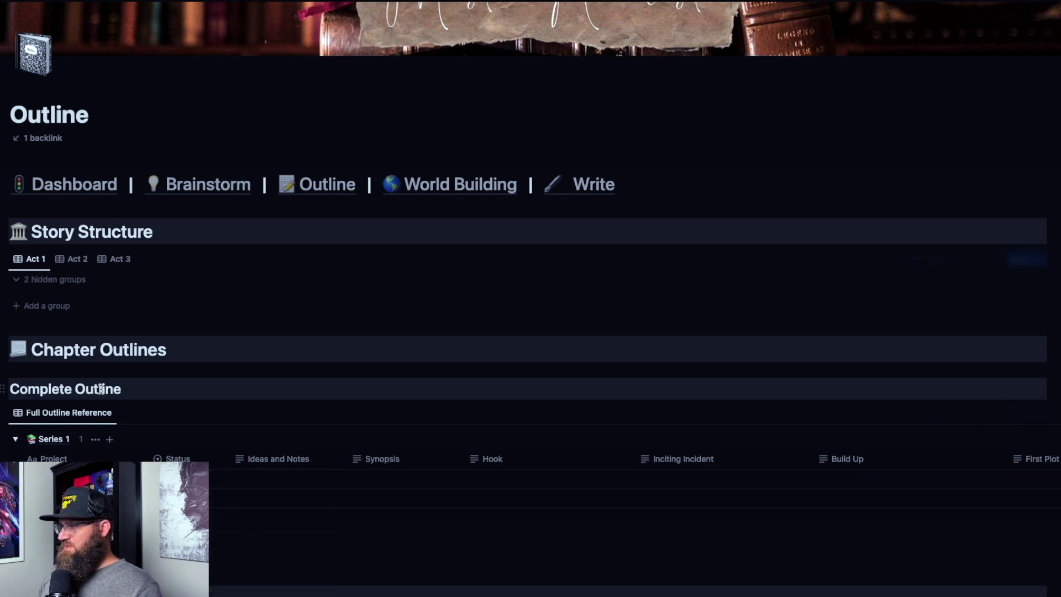
{"action": "scroll", "coordinate": [310, 405], "scroll_direction": "up", "scroll_amount": 3}
{"action": "scroll", "coordinate": [310, 412], "scroll_direction": "down", "scroll_amount": 2}
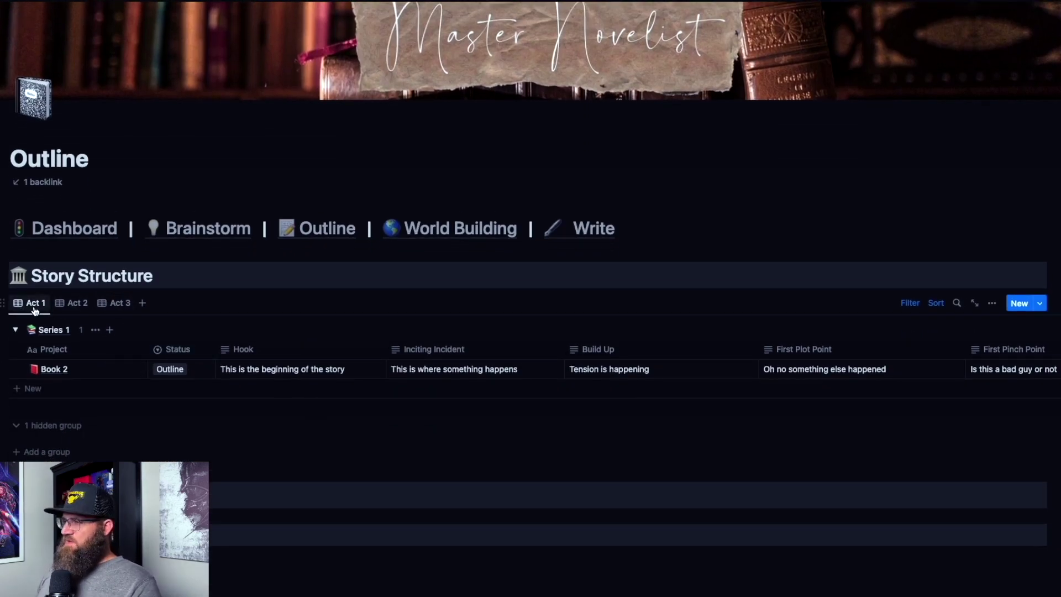
- Look over the Act 2 and Act 3 views, then return to Act 1 and drag across its columns
{"action": "left_click", "coordinate": [77, 304]}
{"action": "left_click", "coordinate": [105, 305]}
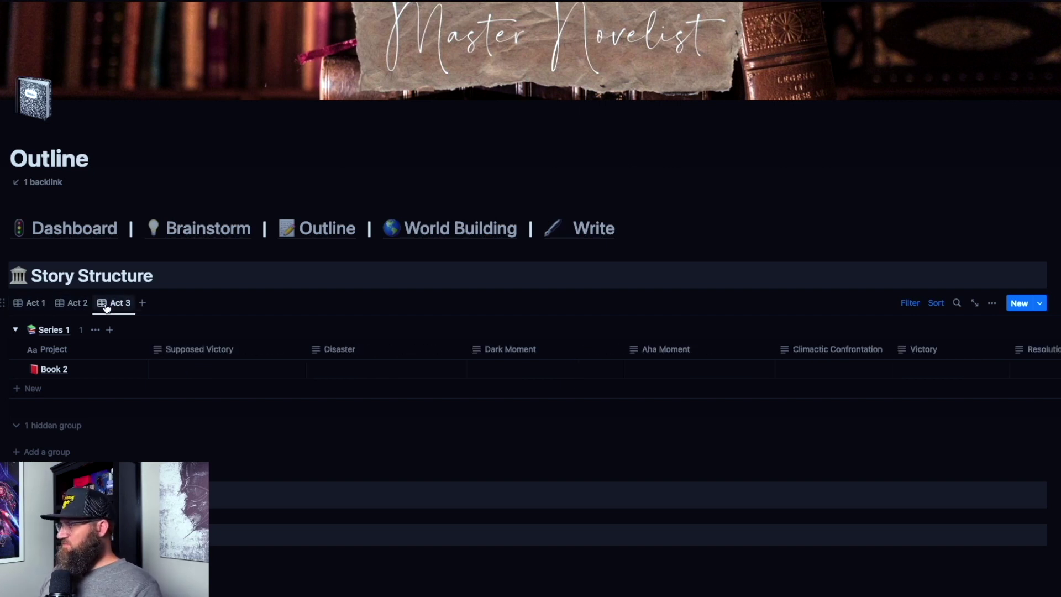
{"action": "left_click", "coordinate": [34, 303]}
{"action": "left_click_drag", "start_coordinate": [293, 349], "coordinate": [83, 355]}
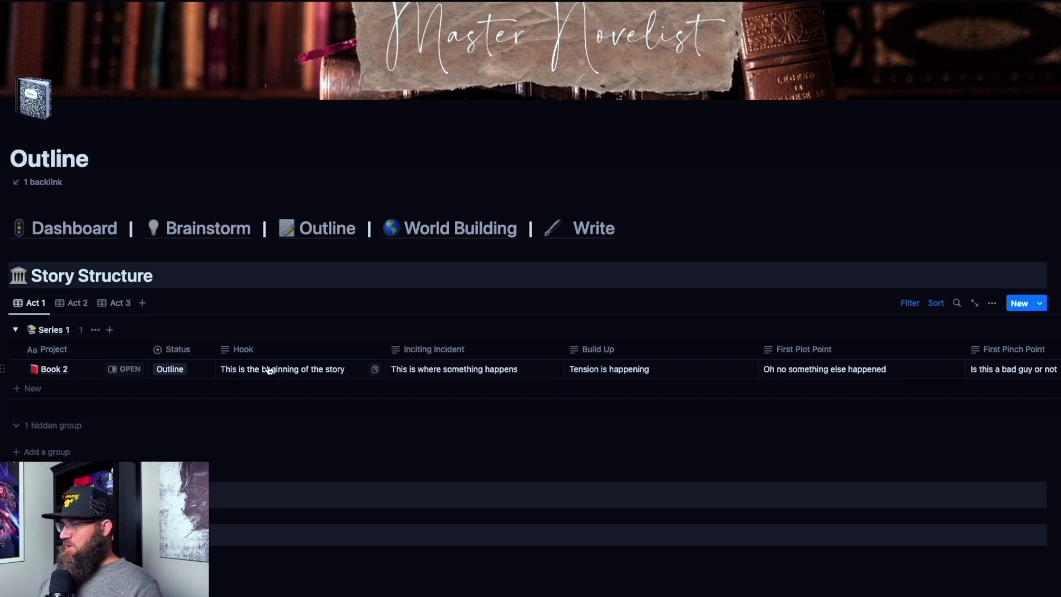
{"action": "left_click_drag", "start_coordinate": [265, 350], "coordinate": [474, 358]}
{"action": "scroll", "coordinate": [273, 354], "scroll_direction": "right", "scroll_amount": 4}
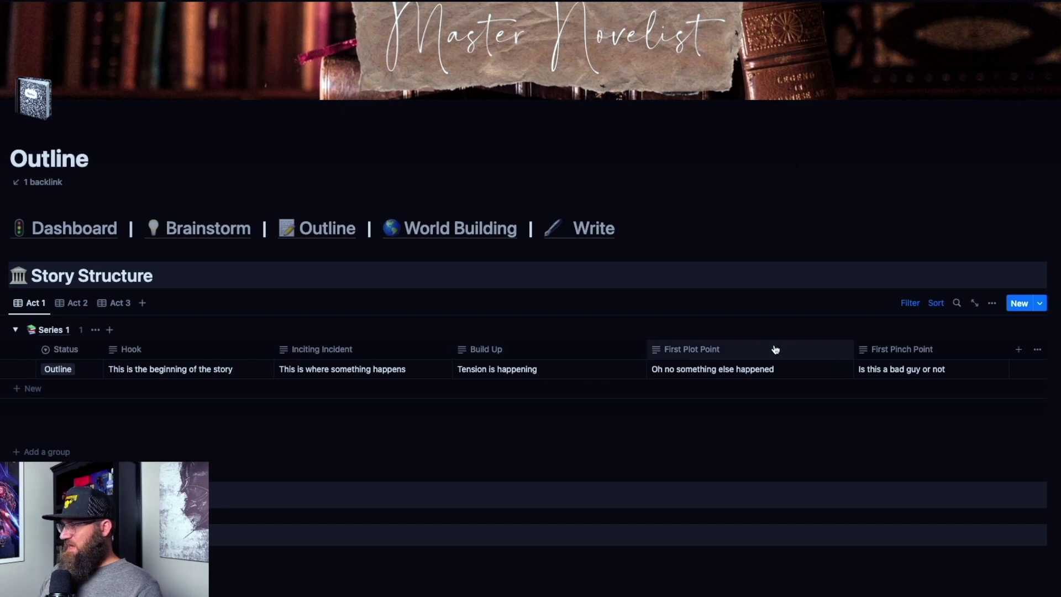
{"action": "left_click_drag", "start_coordinate": [774, 347], "coordinate": [785, 354]}
{"action": "scroll", "coordinate": [923, 363], "scroll_direction": "left", "scroll_amount": 4}
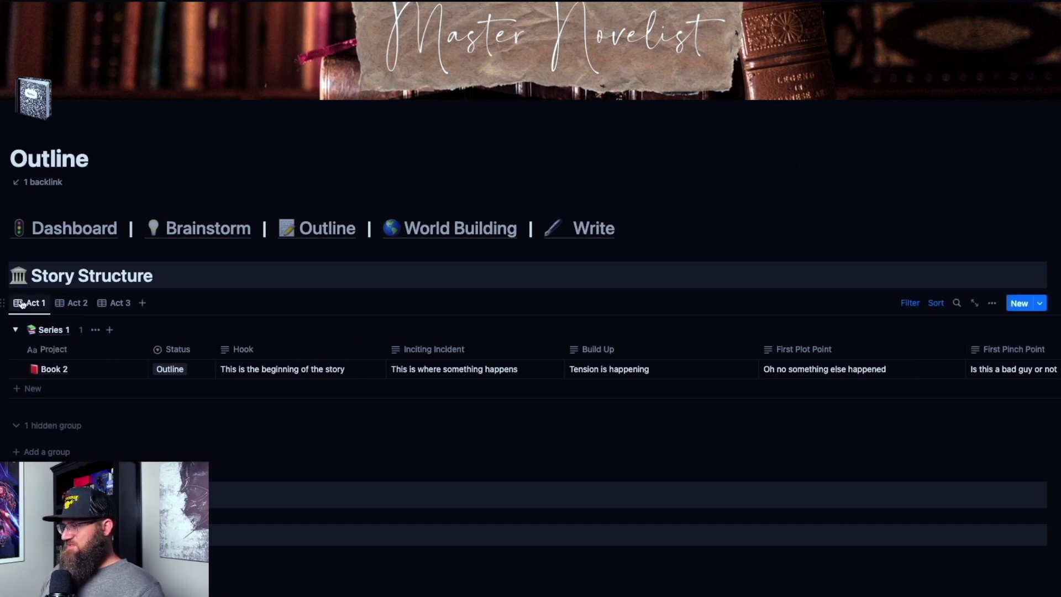
- Recheck Act 2 and Act 3, then in Act 1 bring up the Hook property's options
{"action": "left_click", "coordinate": [82, 305]}
{"action": "left_click", "coordinate": [121, 306]}
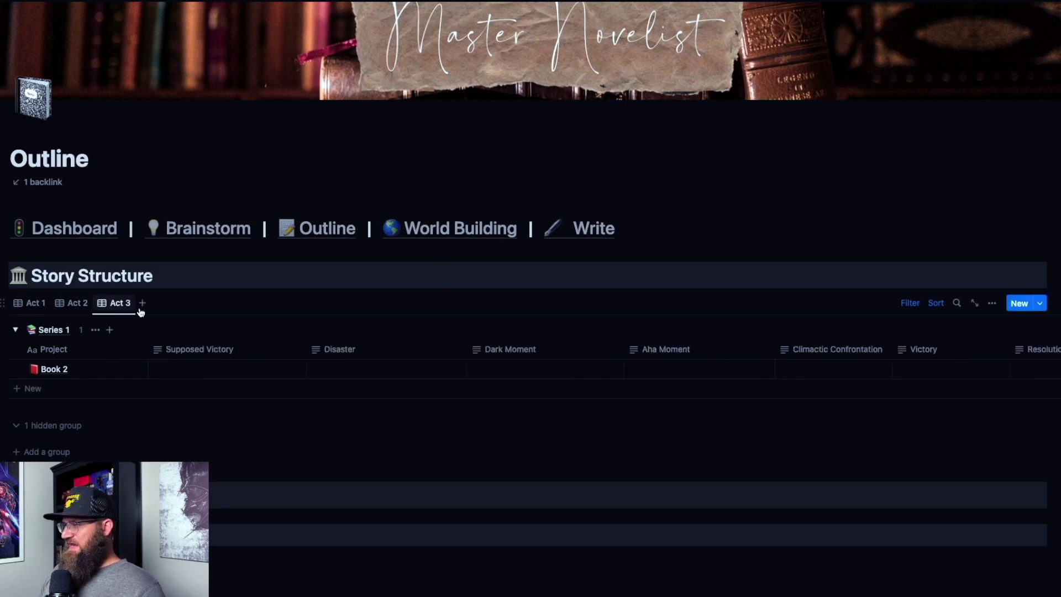
{"action": "left_click", "coordinate": [32, 311]}
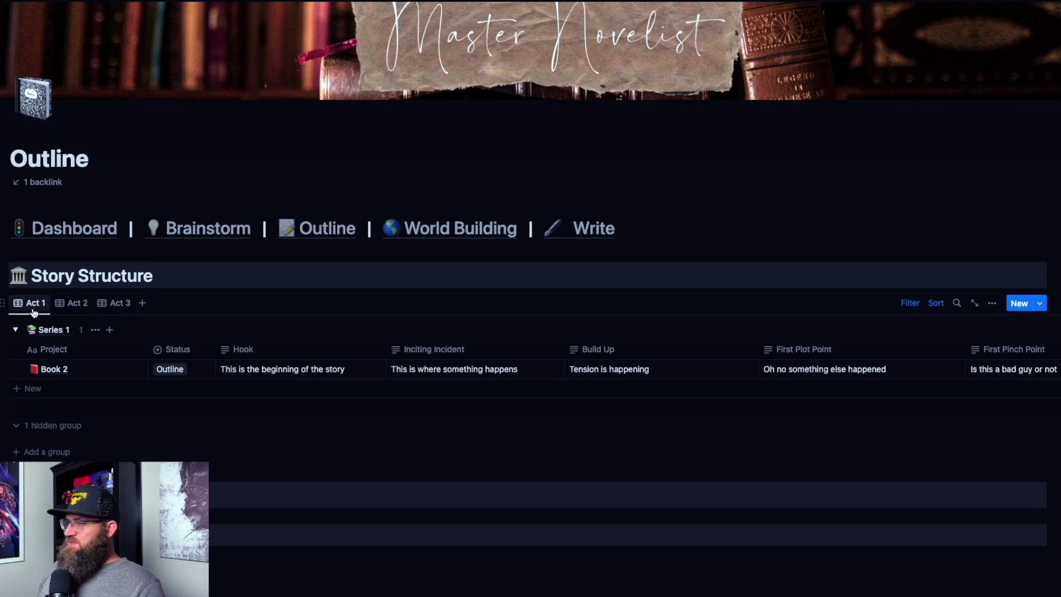
{"action": "left_click", "coordinate": [261, 350]}
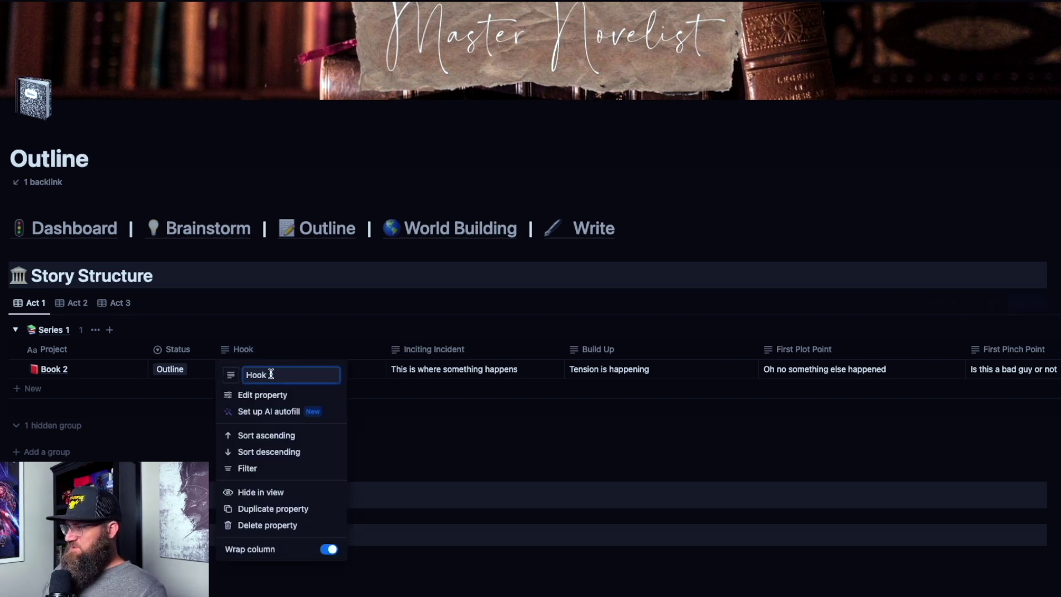
{"action": "left_click", "coordinate": [283, 318]}
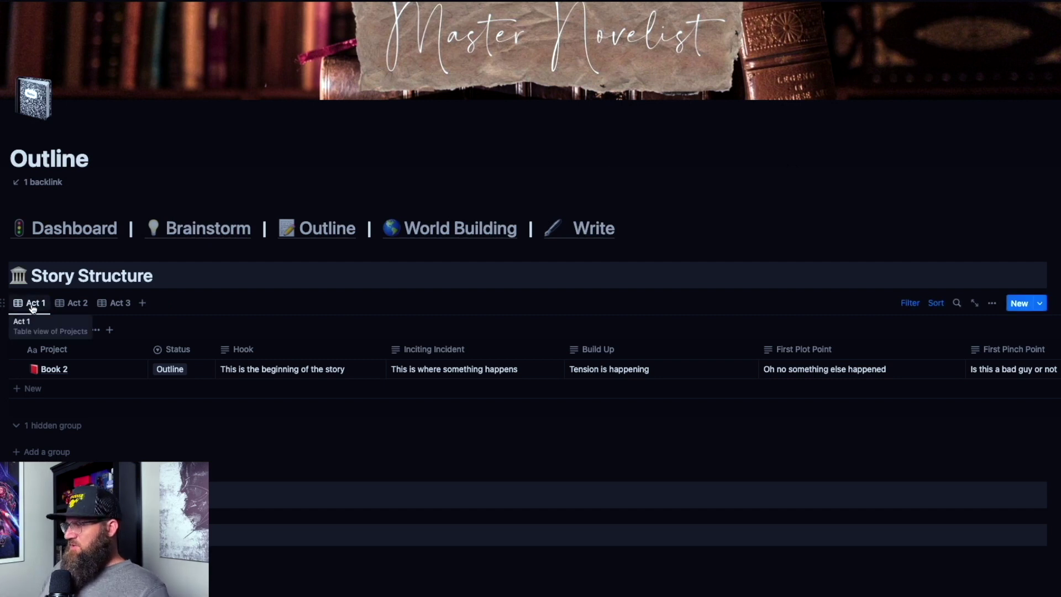
{"action": "left_click", "coordinate": [269, 352]}
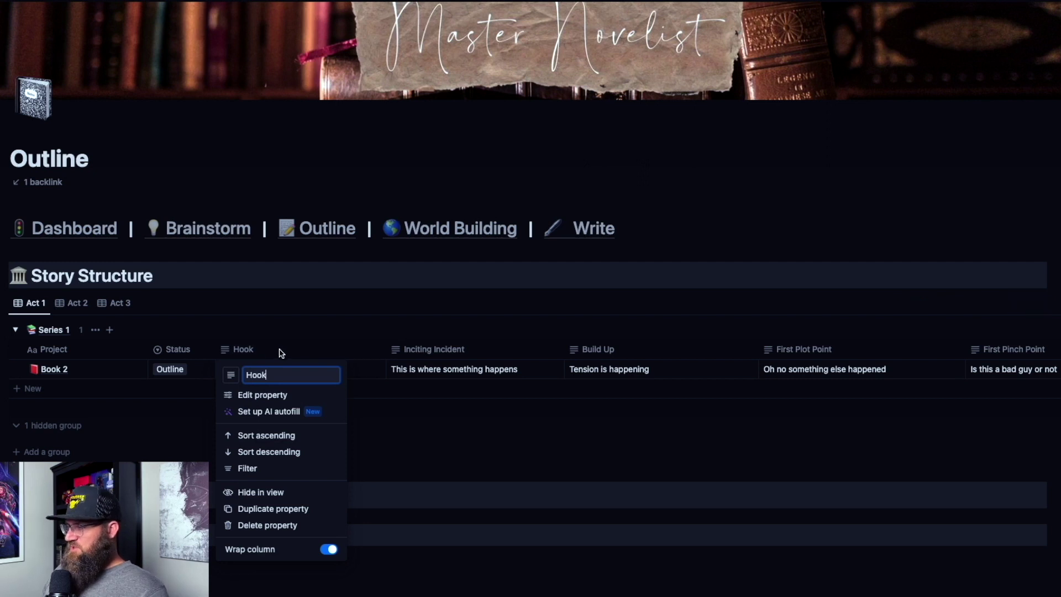
{"action": "left_click_drag", "start_coordinate": [275, 377], "coordinate": [235, 377]}
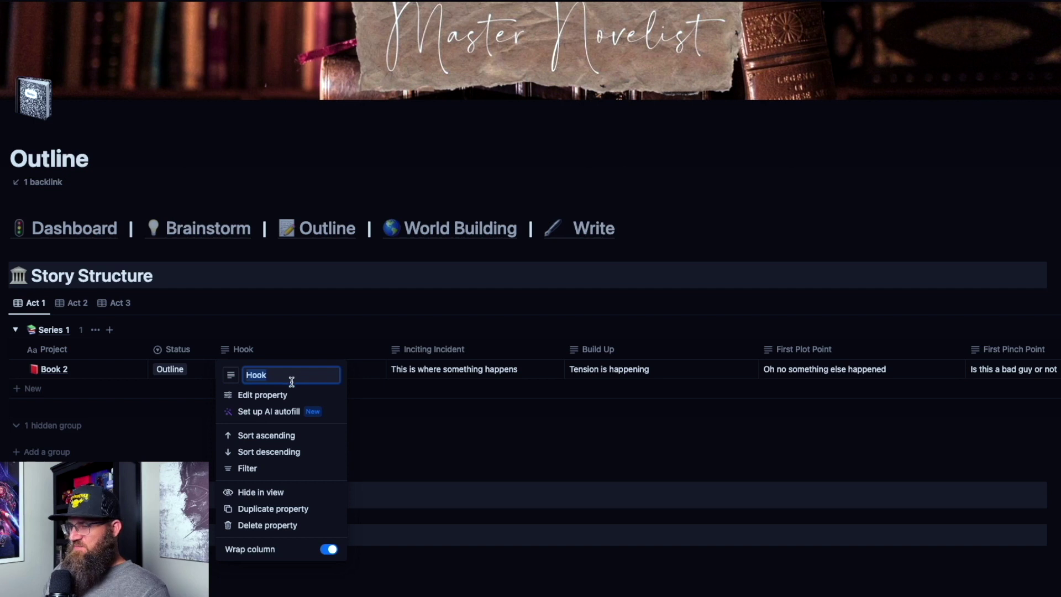
{"action": "type", "text": "Z"}
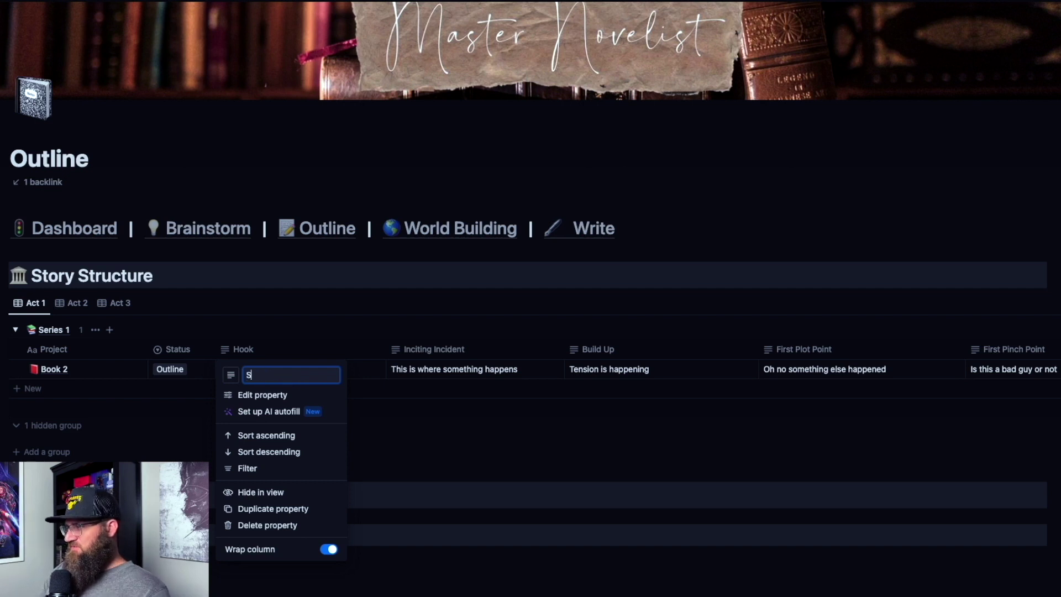
{"action": "type", "text": "one of Comfort"}
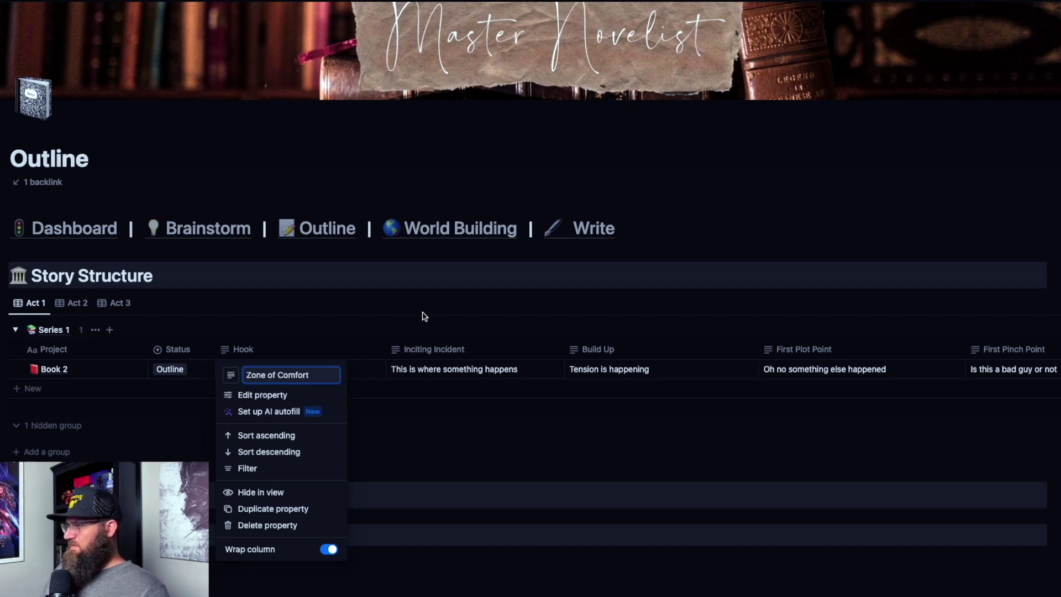
{"action": "key", "text": "Return"}
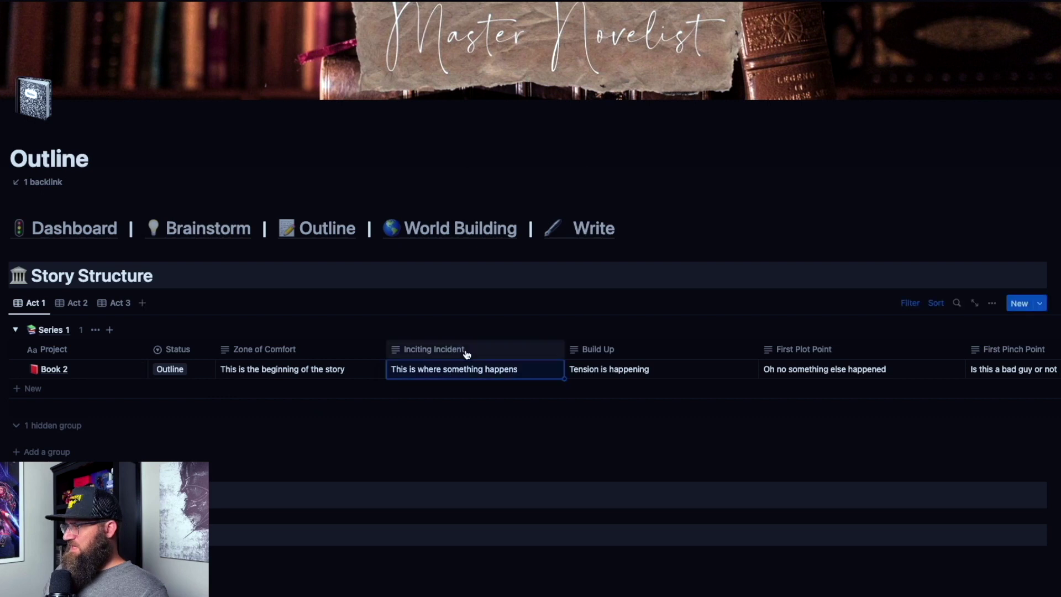
{"action": "left_click", "coordinate": [470, 350]}
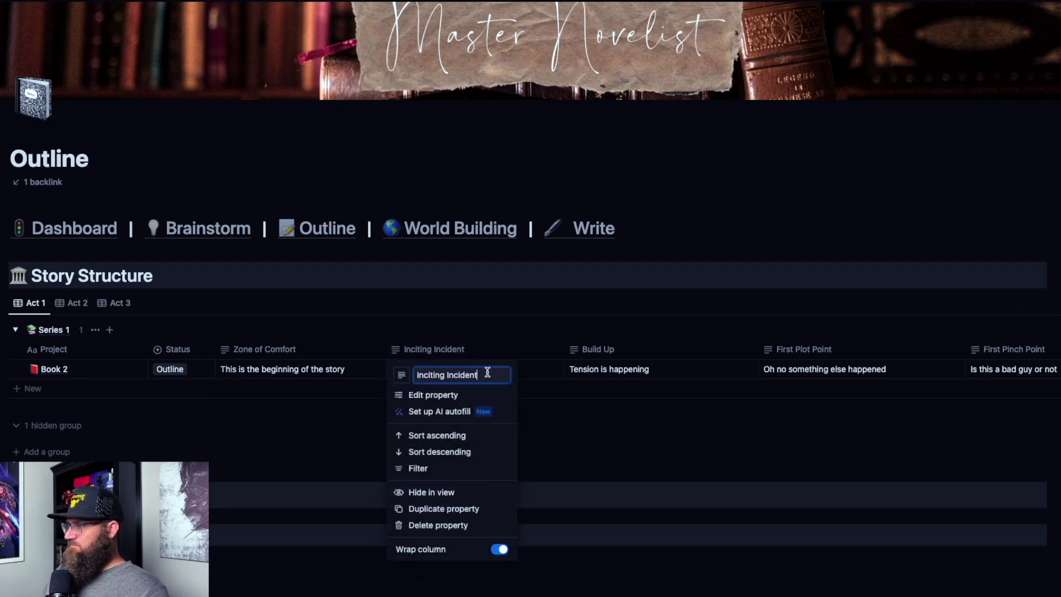
{"action": "key", "text": "ctrl+a"}
{"action": "type", "text": "But they wan"}
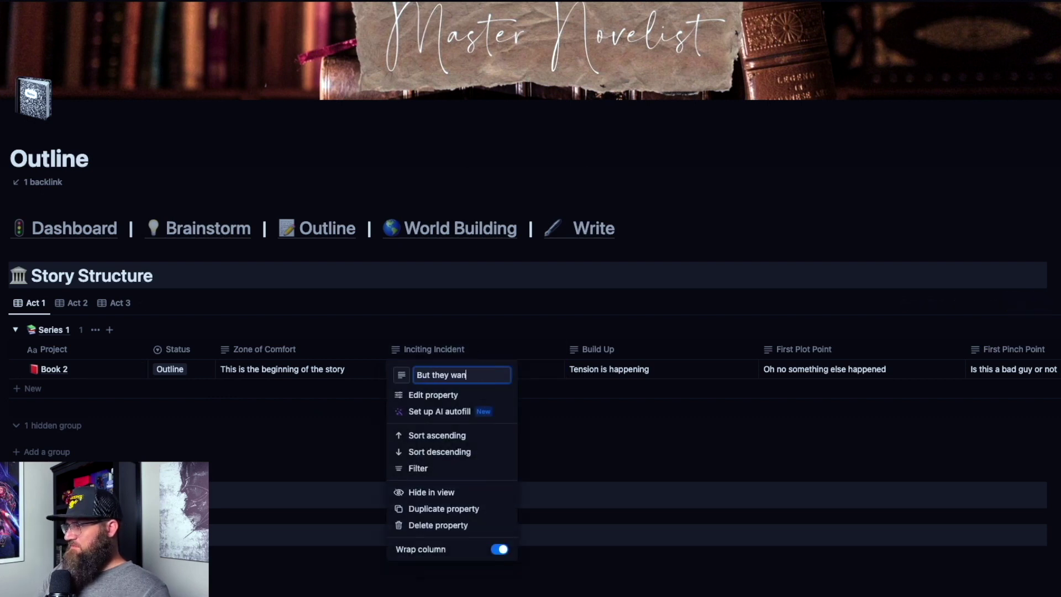
{"action": "type", "text": "t Something"}
{"action": "key", "text": "Return"}
{"action": "left_click", "coordinate": [594, 349]}
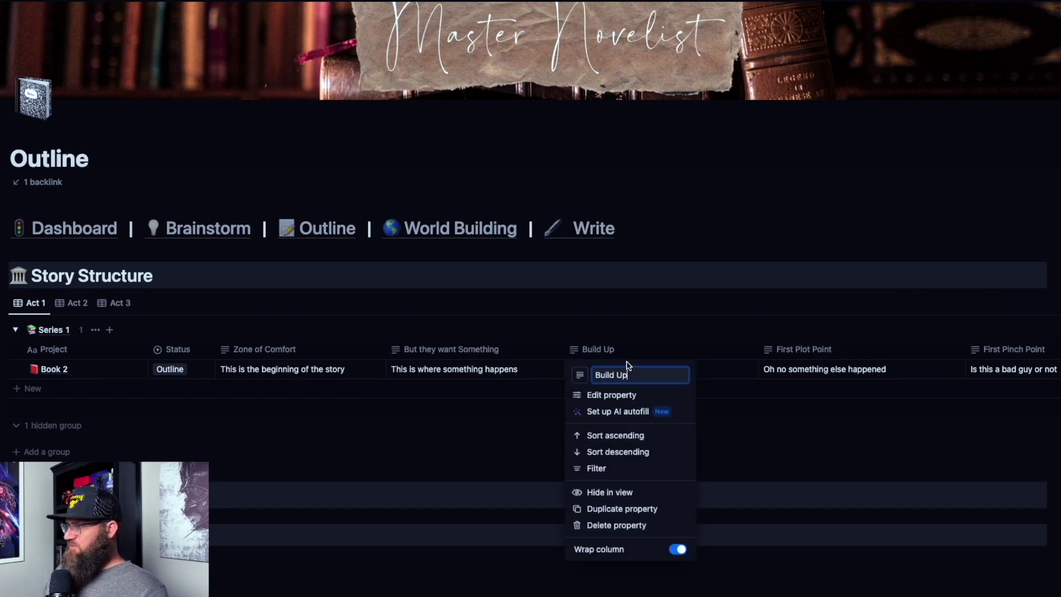
{"action": "key", "text": "ctrl+a"}
{"action": "type", "text": "T"}
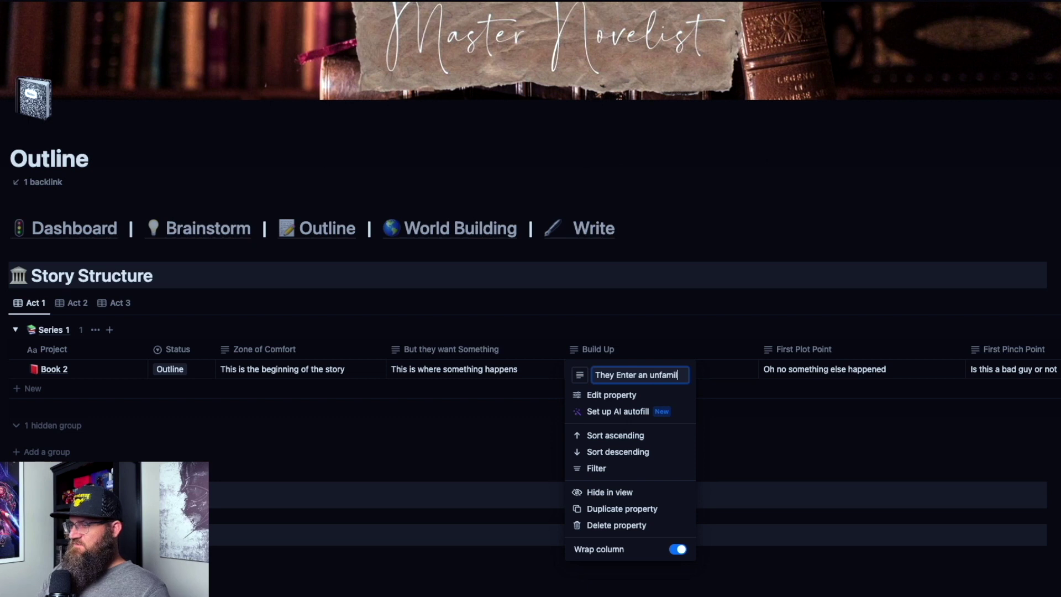
{"action": "type", "text": "hey Enter an unfamiliar situa"}
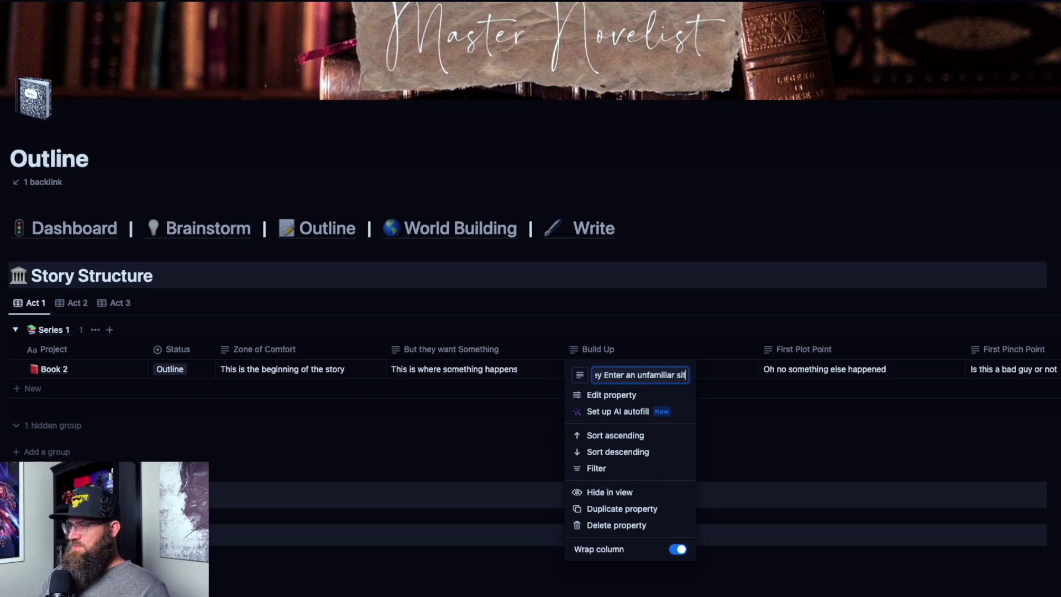
{"action": "type", "text": "tion"}
{"action": "key", "text": "Return"}
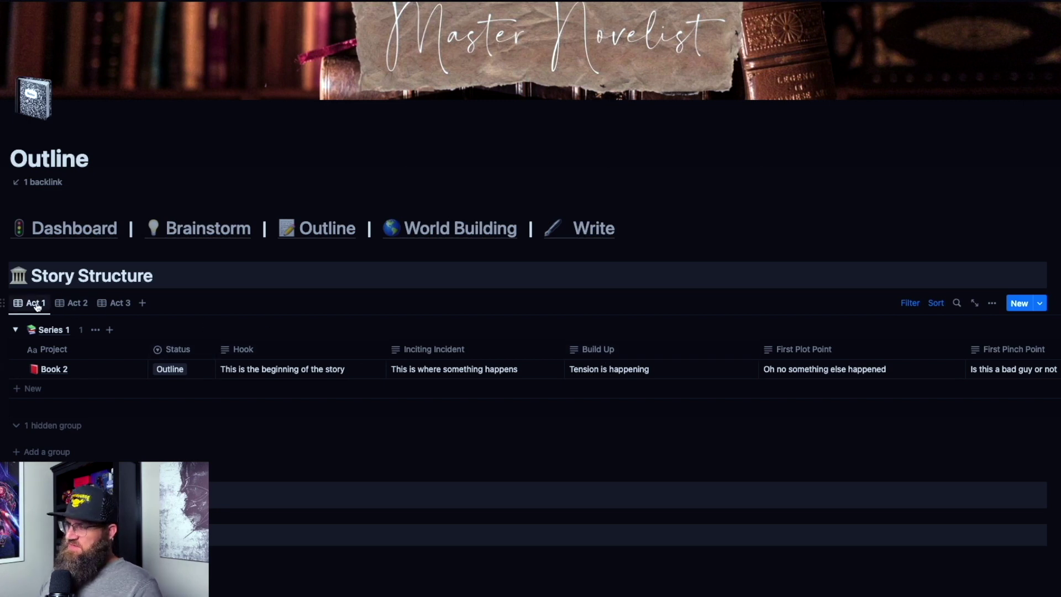
{"action": "left_click", "coordinate": [142, 304]}
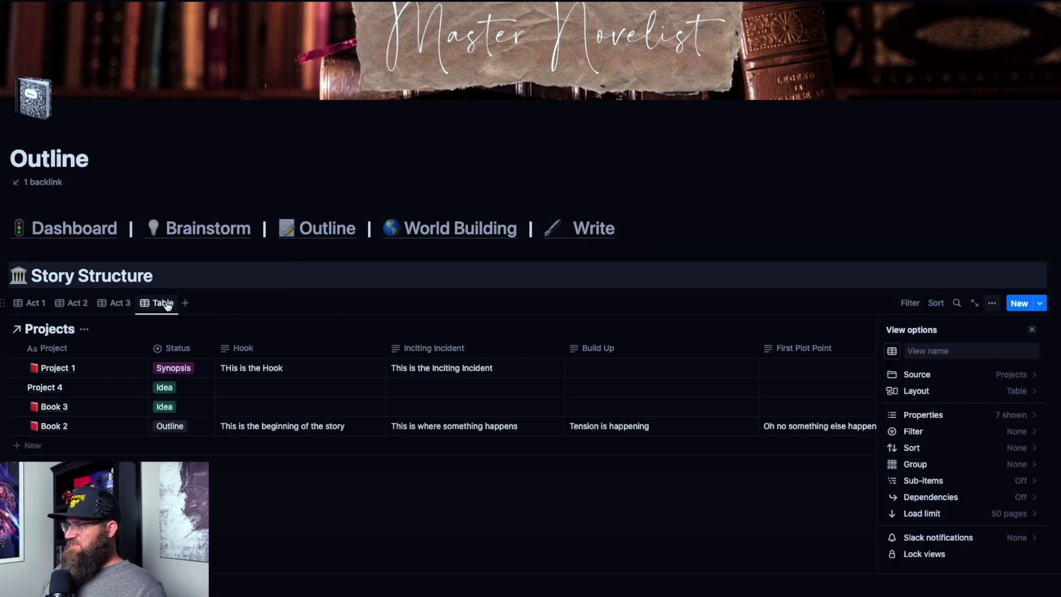
- Name the new view 'Dan Harmon Story Circle' and hide every property except Project
{"action": "left_click", "coordinate": [959, 352]}
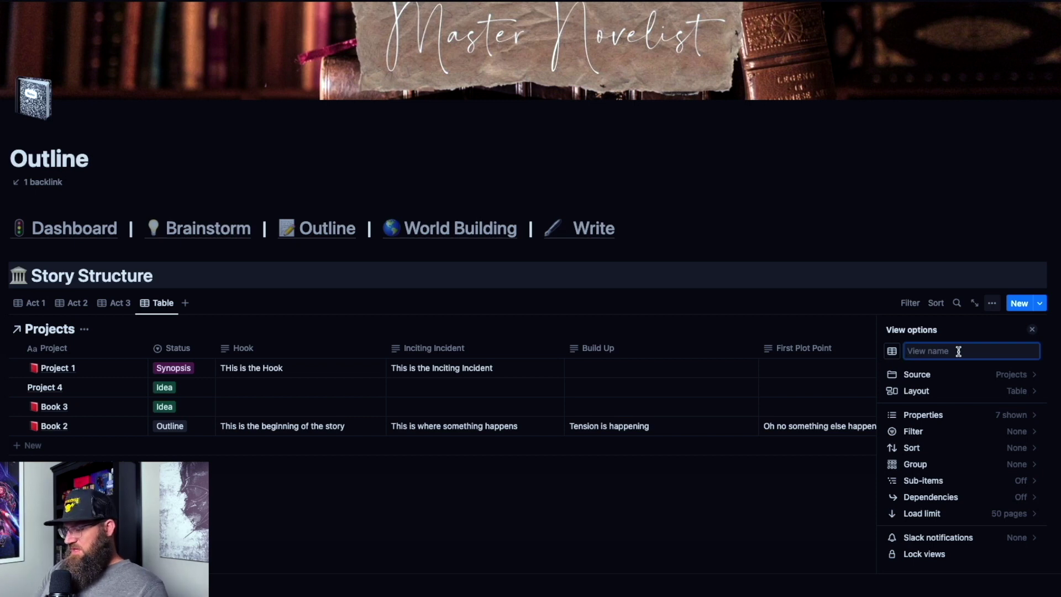
{"action": "type", "text": "Dan Harmon Story"}
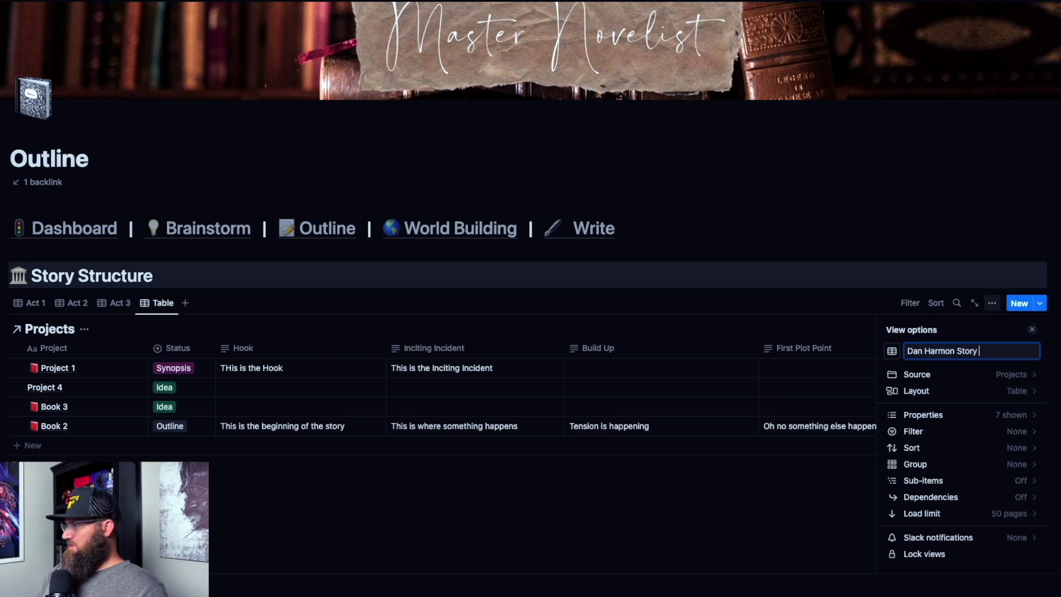
{"action": "type", "text": " Circle"}
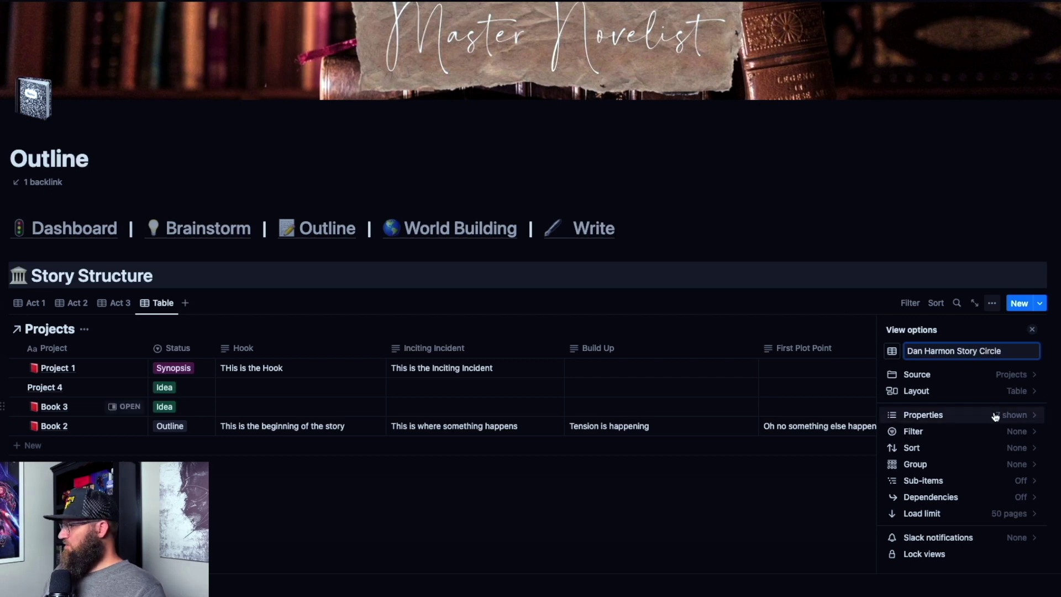
{"action": "left_click", "coordinate": [933, 415]}
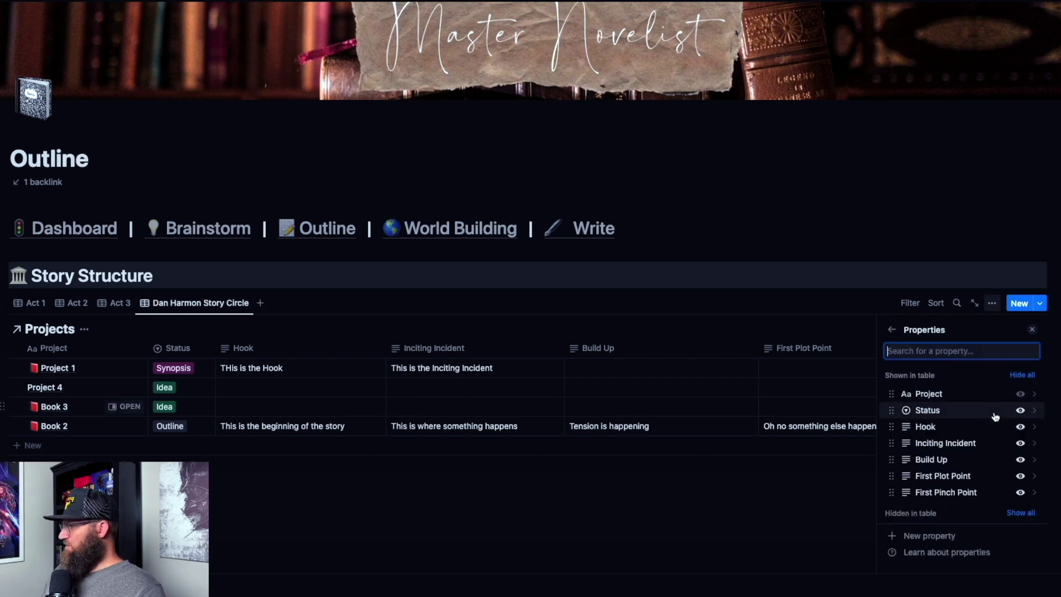
{"action": "left_click", "coordinate": [1022, 376]}
{"action": "left_click", "coordinate": [1023, 376]}
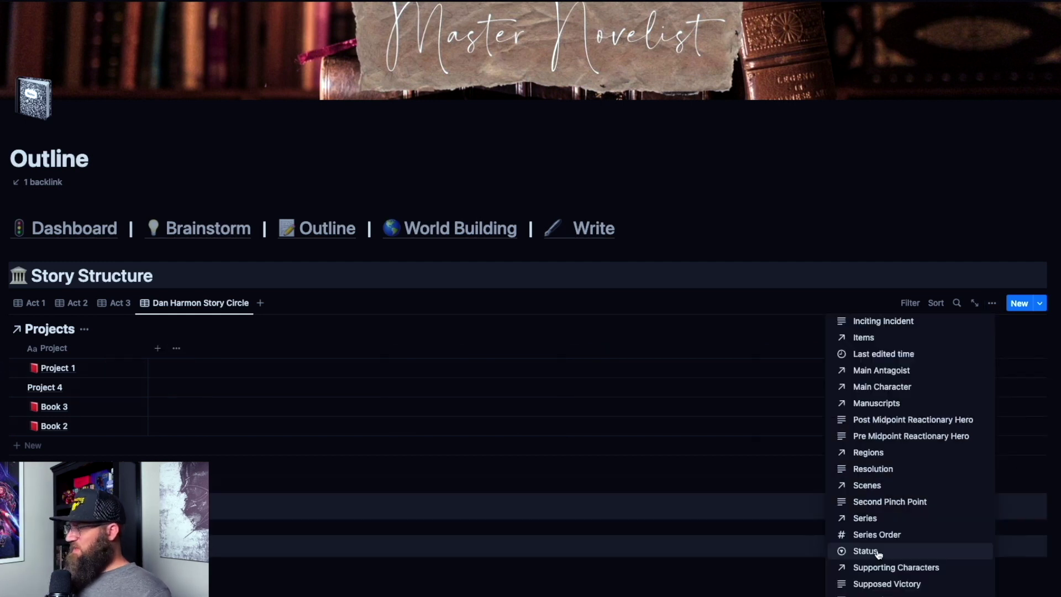
- Filter the view to Status Outline and hide the filter row
{"action": "left_click", "coordinate": [865, 551]}
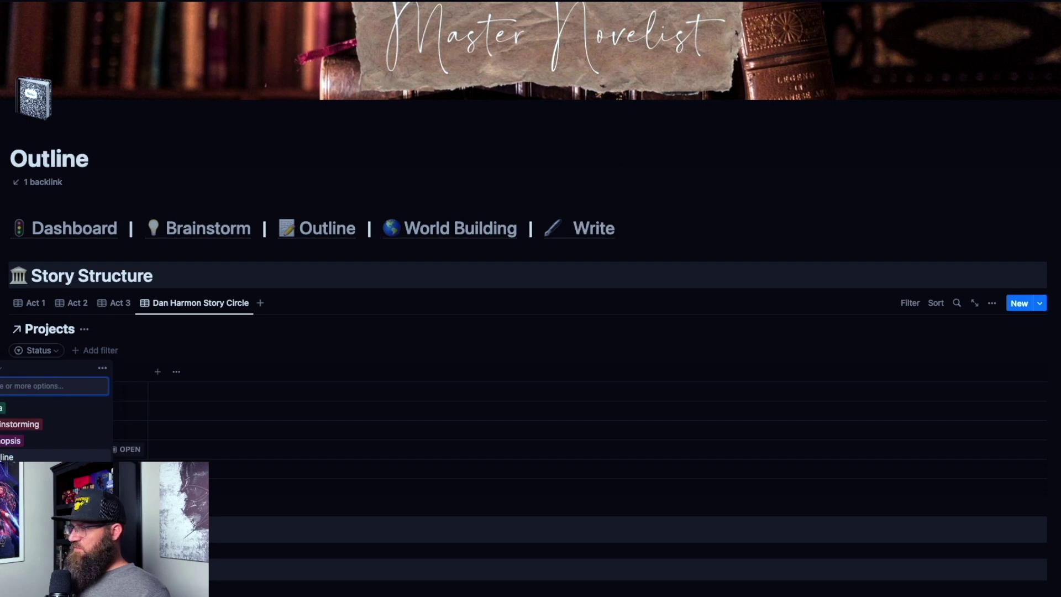
{"action": "left_click", "coordinate": [7, 456]}
{"action": "key", "text": "Escape"}
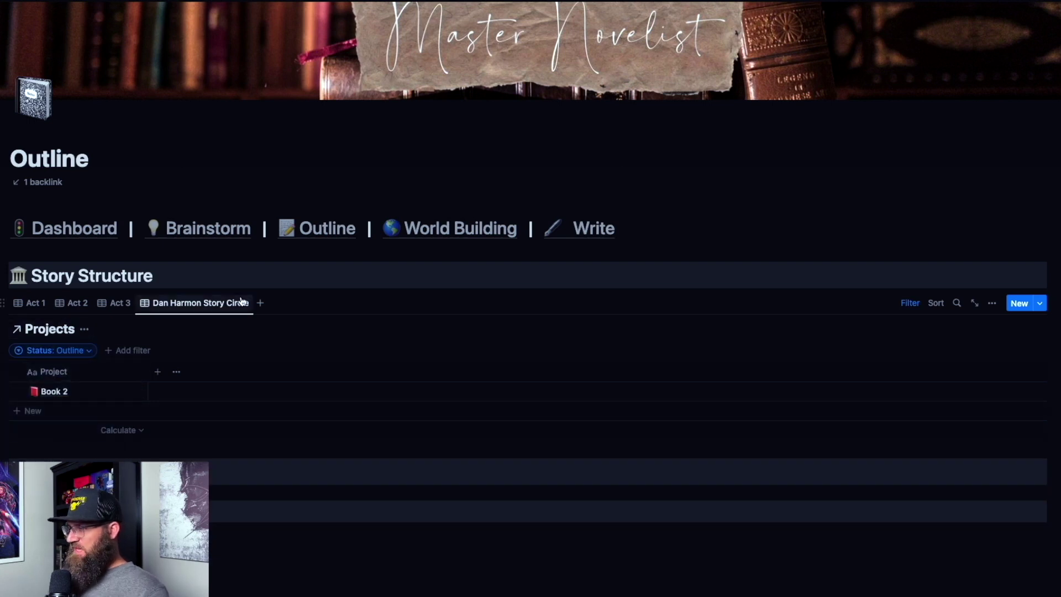
{"action": "left_click", "coordinate": [909, 304]}
- Hide the Projects database title
{"action": "left_click", "coordinate": [84, 329]}
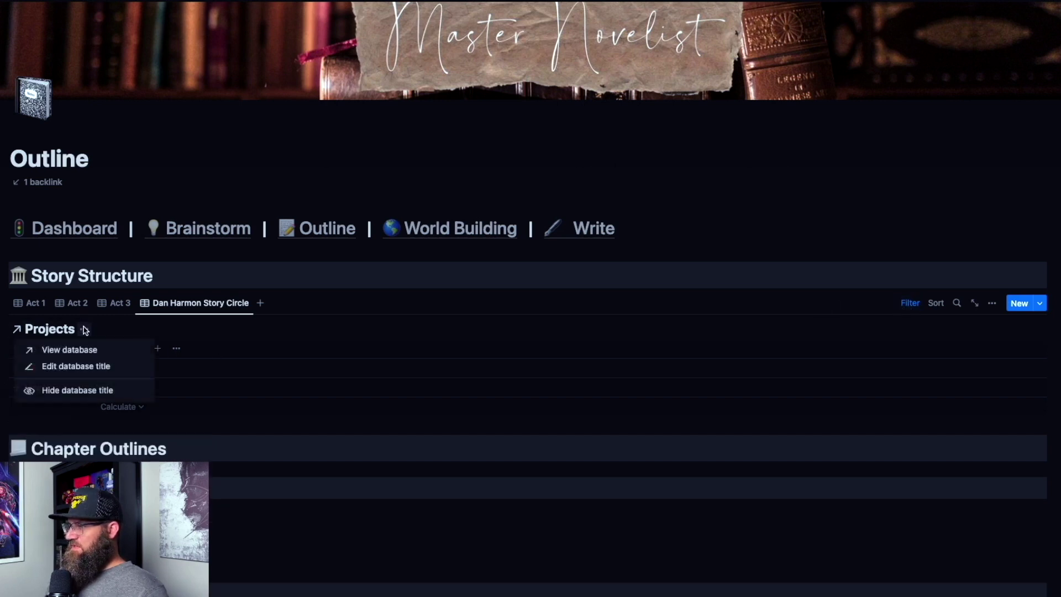
{"action": "left_click", "coordinate": [81, 390]}
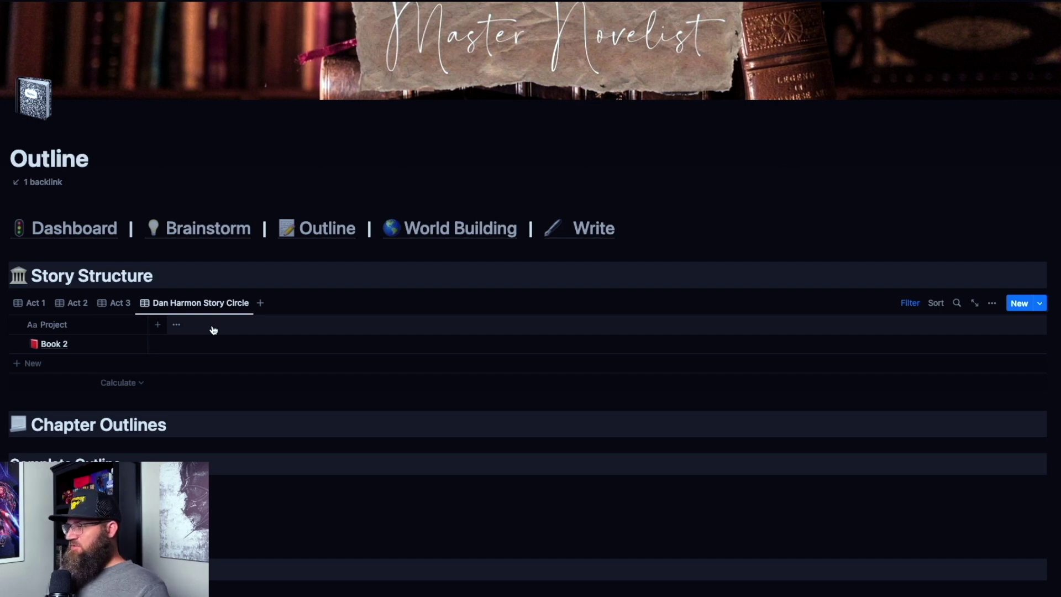
{"action": "left_click", "coordinate": [212, 330]}
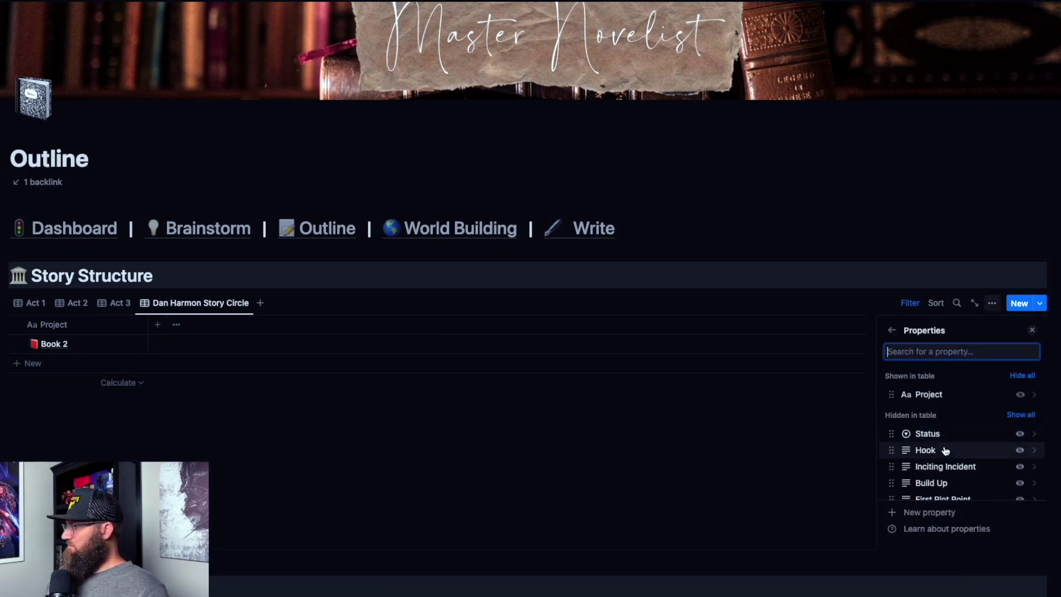
- Add a Text property named 'Zone of Comfort' to the view
{"action": "left_click", "coordinate": [891, 330]}
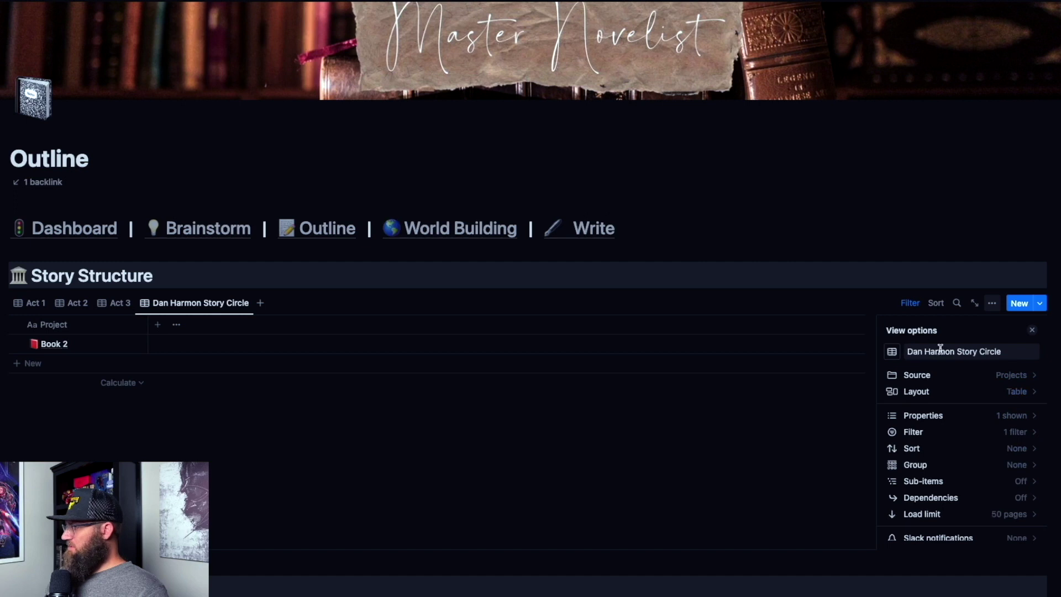
{"action": "left_click", "coordinate": [960, 421]}
{"action": "scroll", "coordinate": [950, 451], "scroll_direction": "down", "scroll_amount": 2}
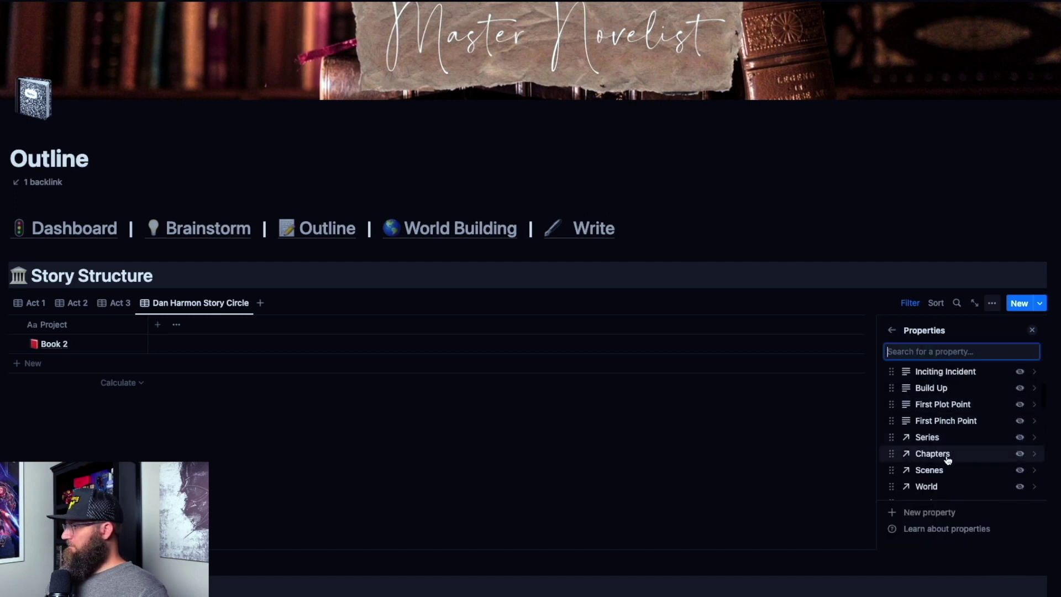
{"action": "left_click", "coordinate": [932, 514]}
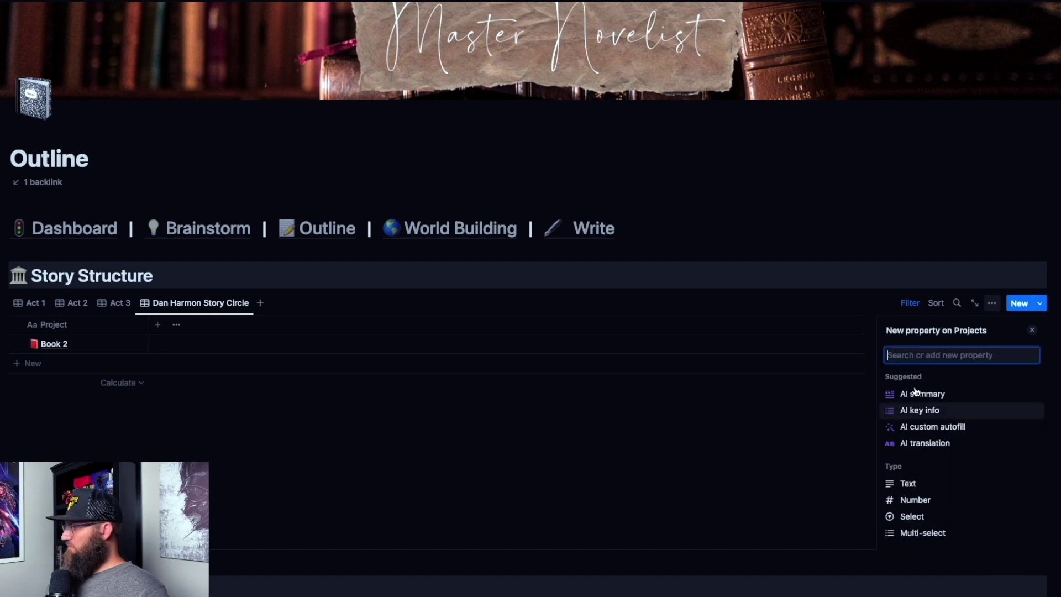
{"action": "left_click", "coordinate": [922, 490]}
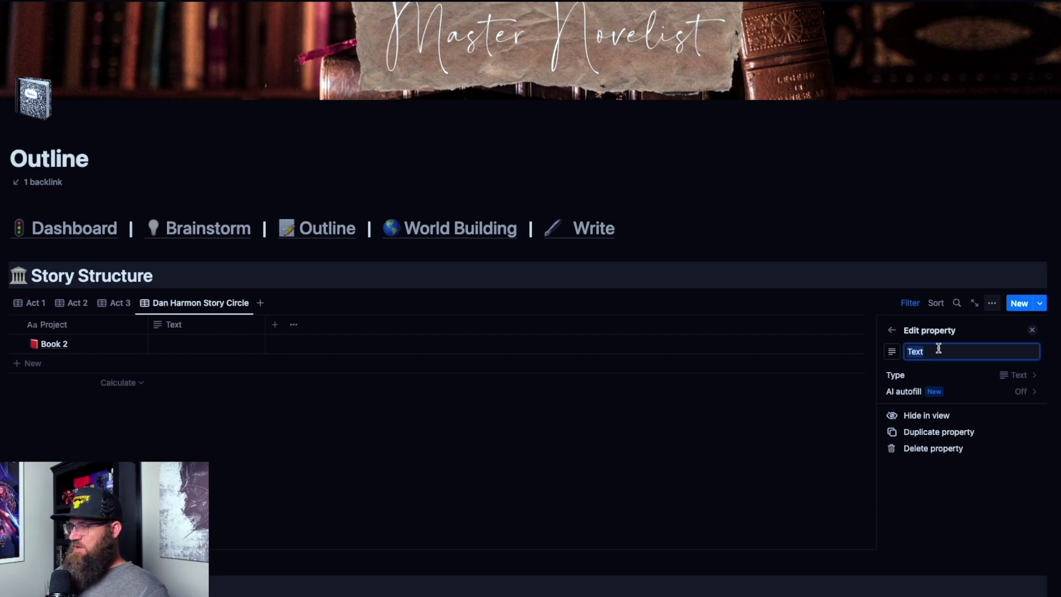
{"action": "type", "text": "Zone of"}
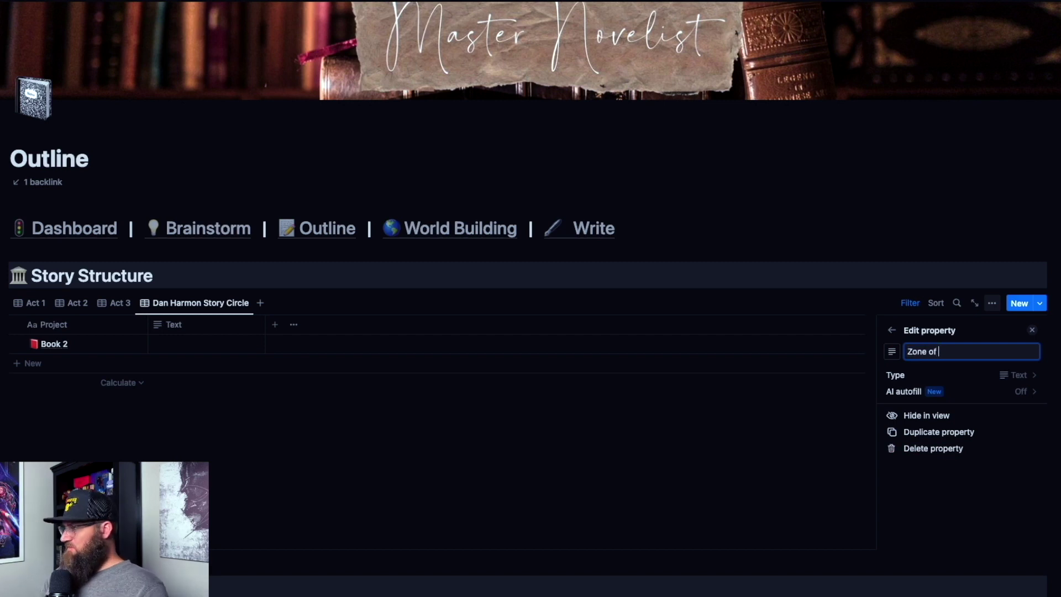
{"action": "type", "text": " Comfort"}
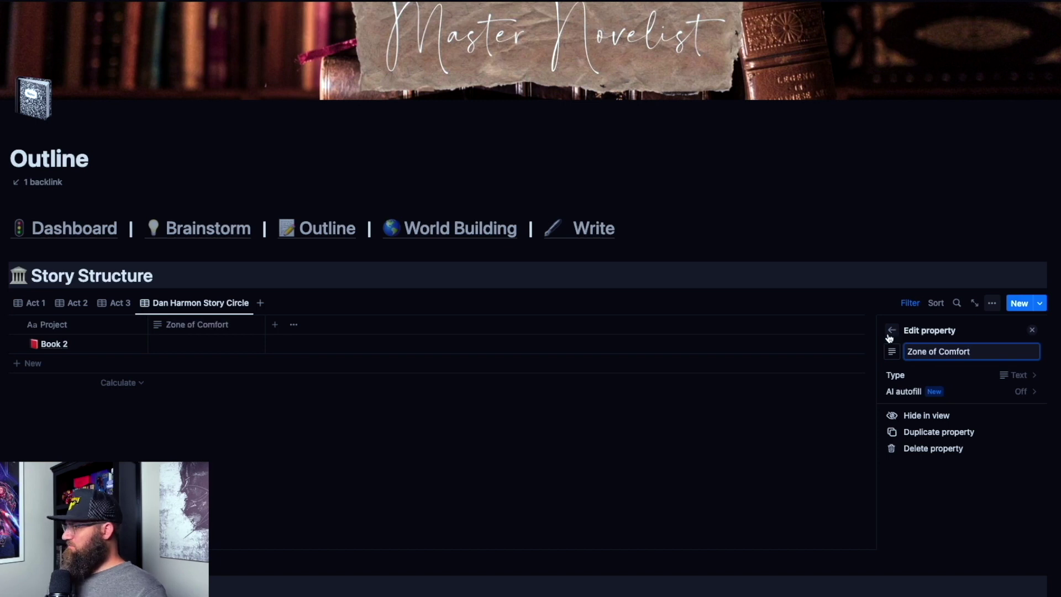
{"action": "left_click", "coordinate": [275, 327]}
- Add a second Text property named 'But they want something'
{"action": "left_click", "coordinate": [275, 327]}
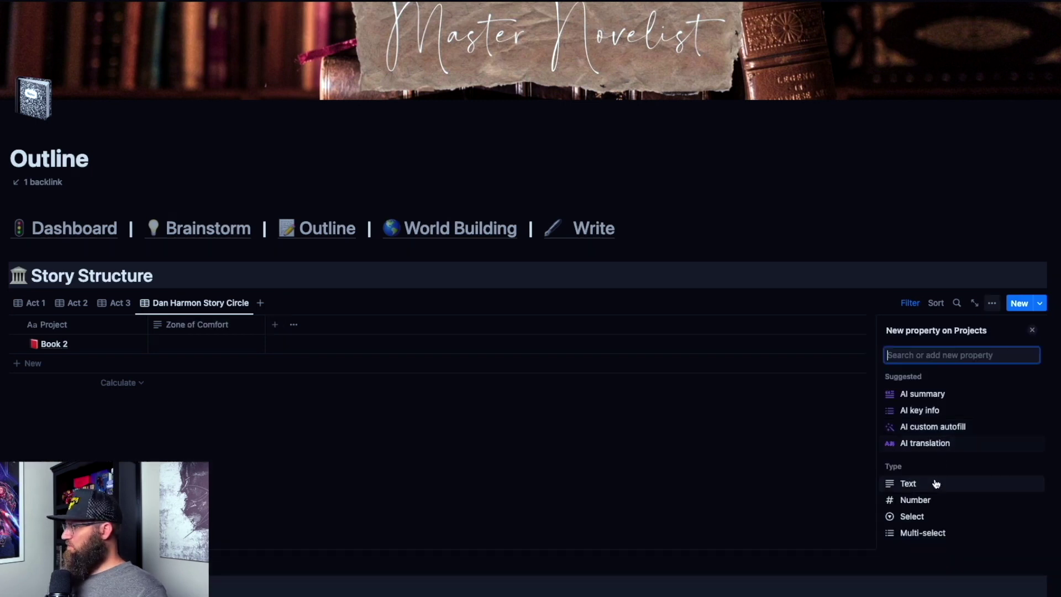
{"action": "left_click", "coordinate": [934, 483]}
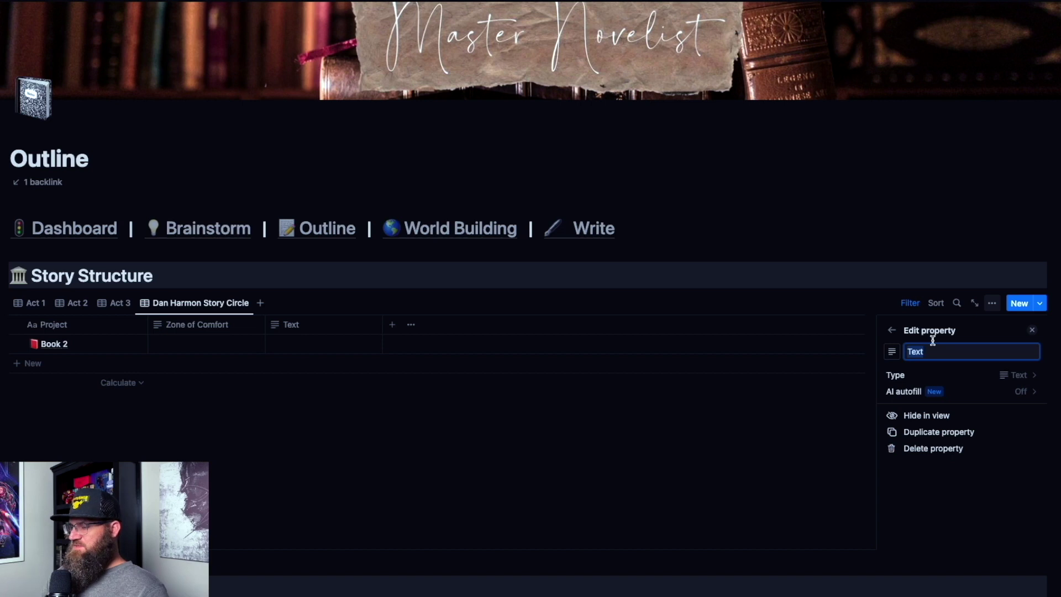
{"action": "type", "text": "But they want"}
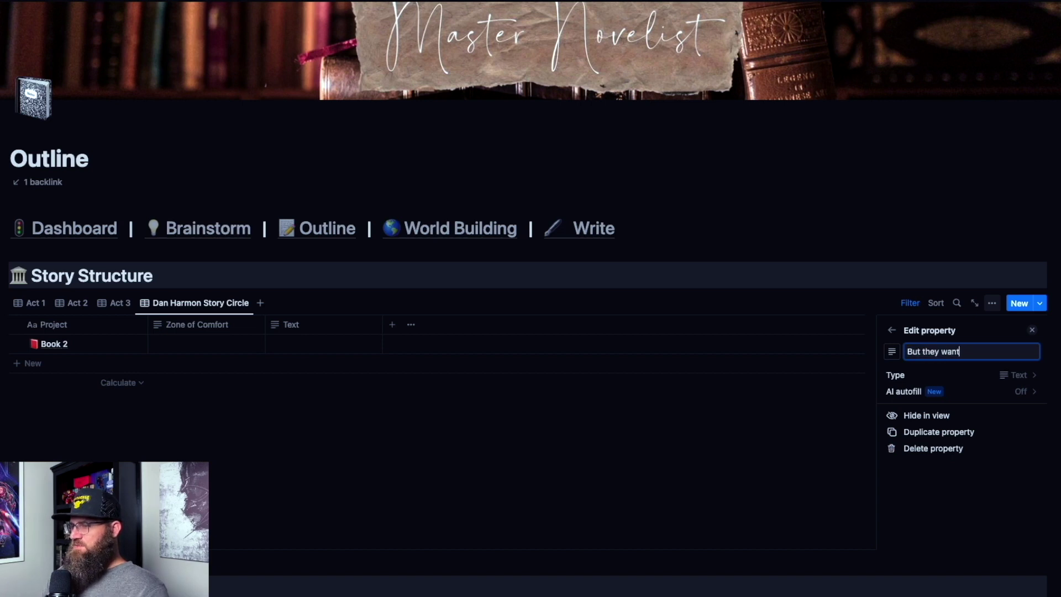
{"action": "type", "text": " something"}
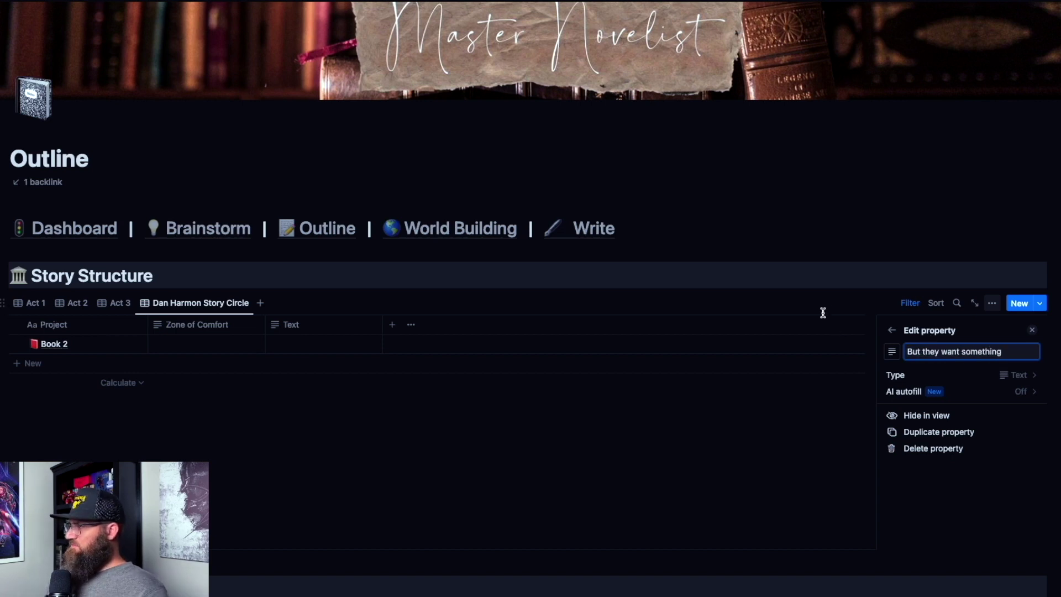
{"action": "left_click", "coordinate": [421, 395]}
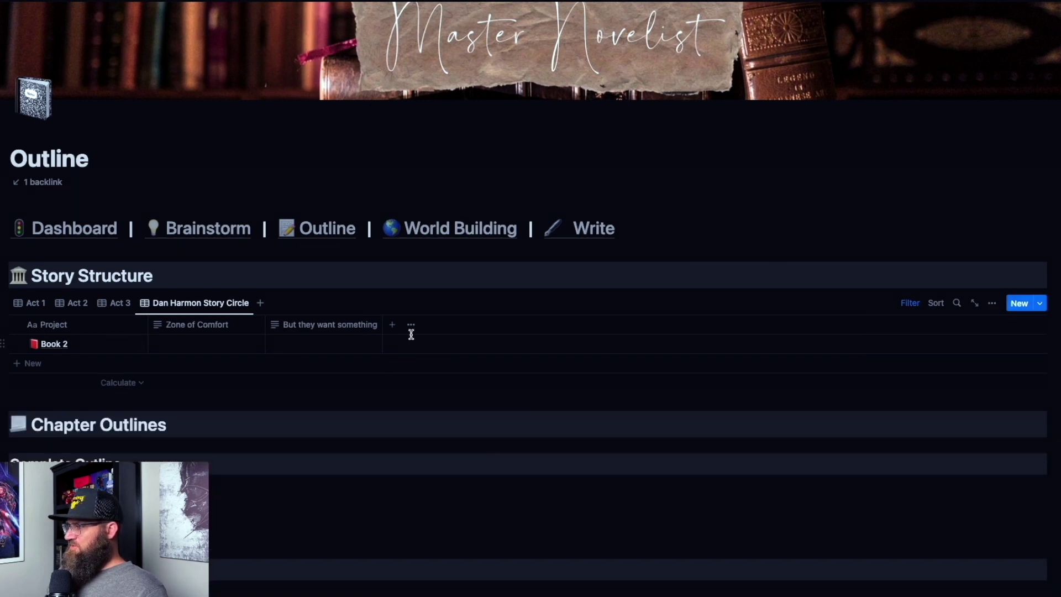
{"action": "left_click", "coordinate": [36, 302]}
- Flip through the Act 2 and Act 3 views, then return to Dan Harmon Story Circle
{"action": "left_click", "coordinate": [77, 306]}
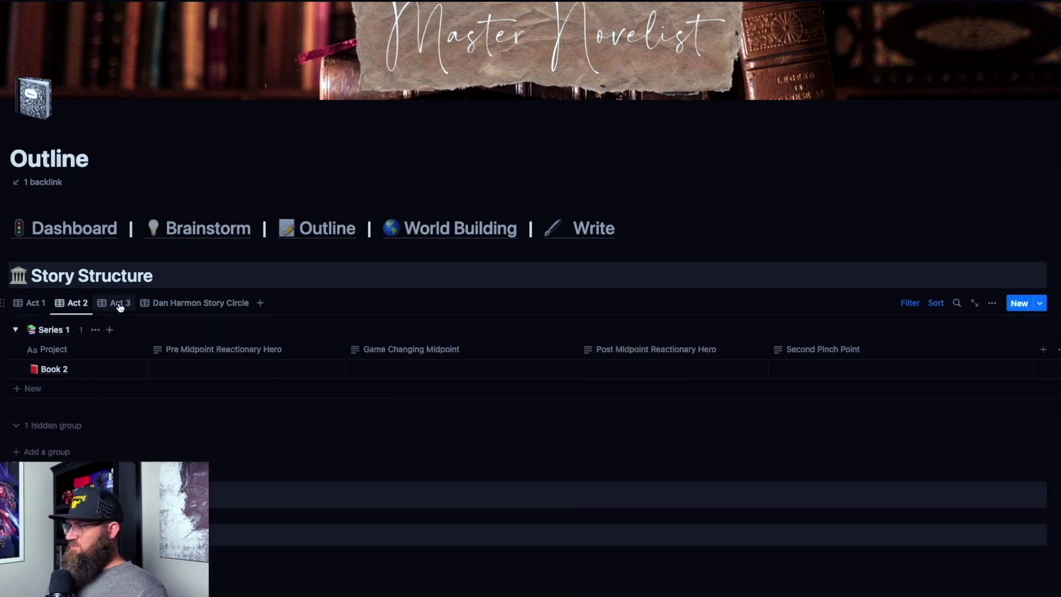
{"action": "left_click", "coordinate": [120, 305]}
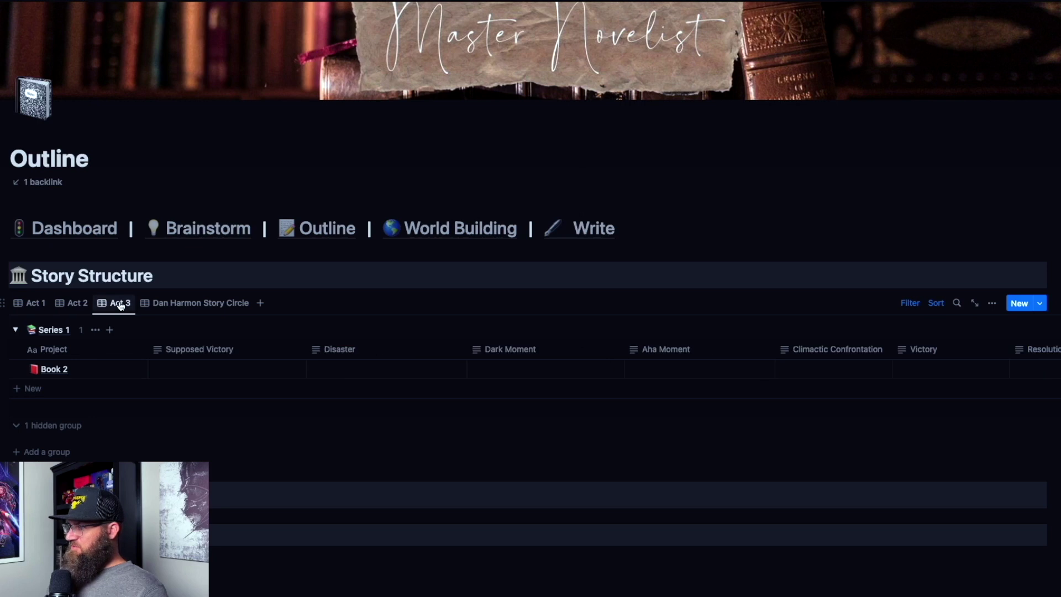
{"action": "left_click", "coordinate": [179, 305]}
{"action": "scroll", "coordinate": [260, 332], "scroll_direction": "down", "scroll_amount": 1}
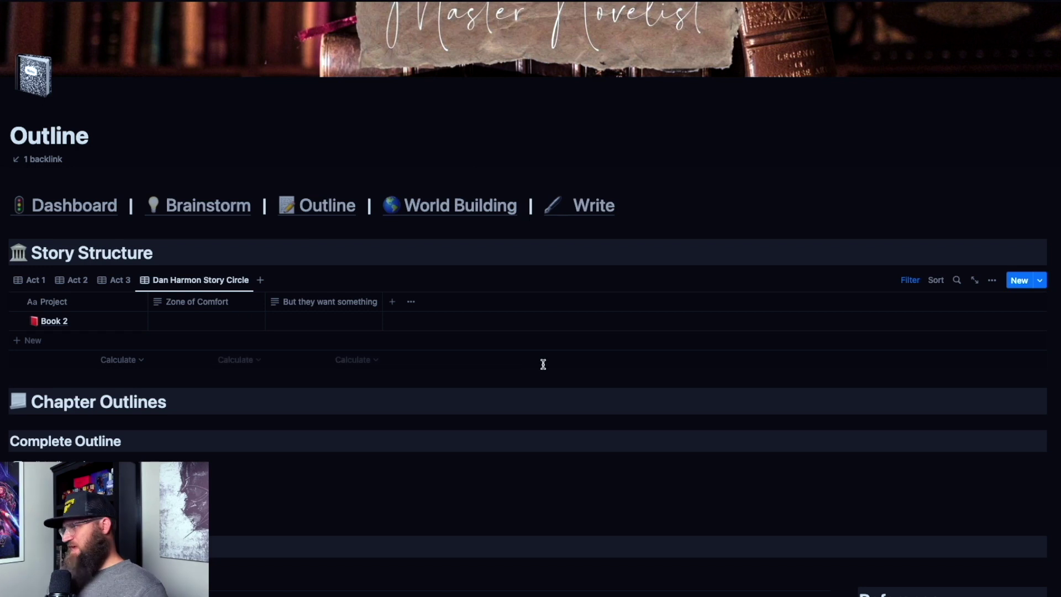
- Add a new Projects table view and start naming it 'Act 1 (4 Act)'
{"action": "left_click", "coordinate": [263, 281]}
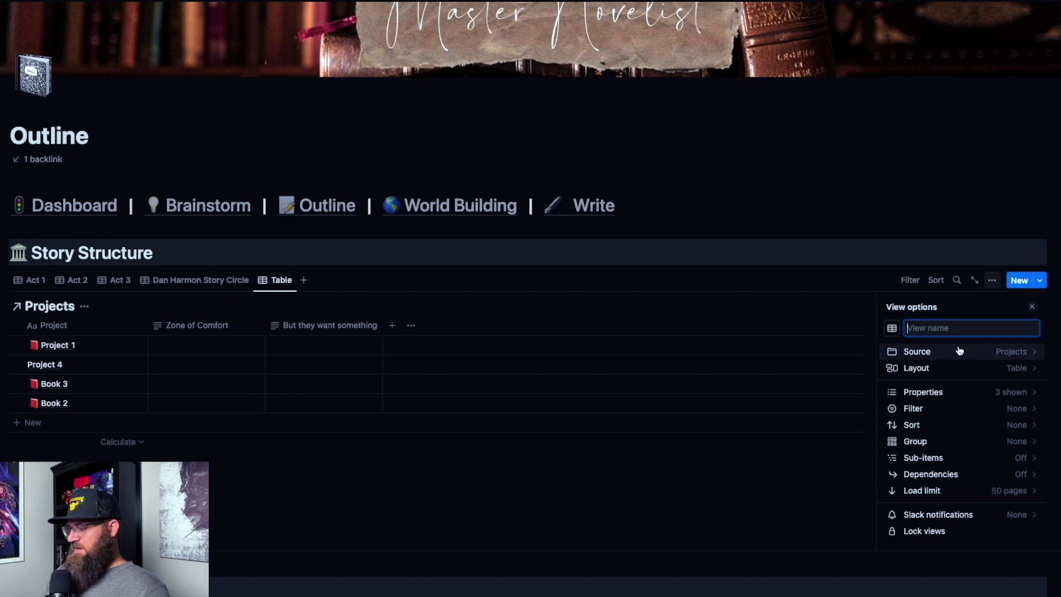
{"action": "type", "text": "S"}
{"action": "key", "text": "BackSpace"}
{"action": "type", "text": "4"}
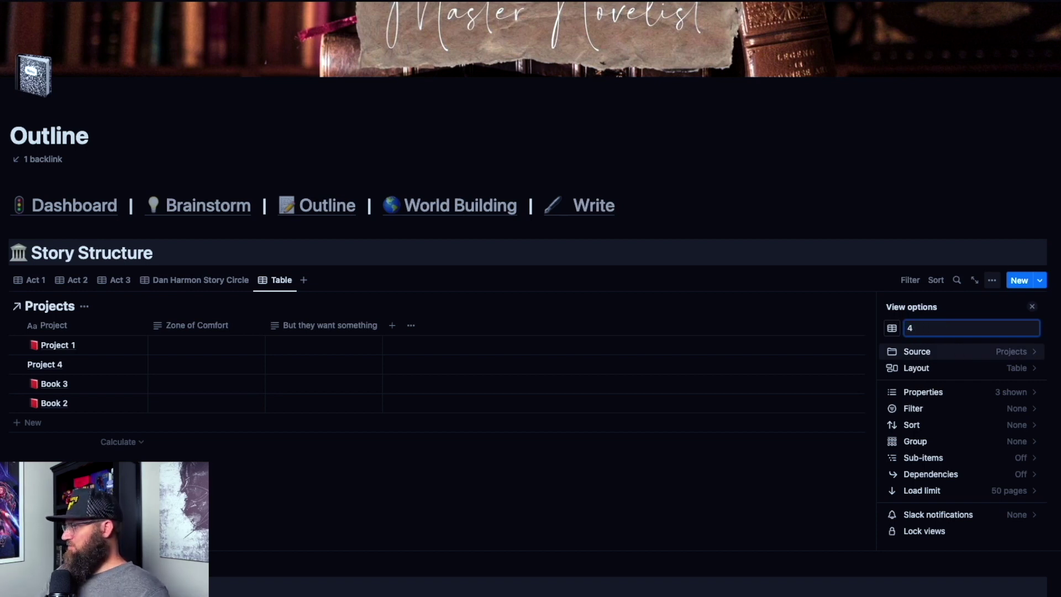
{"action": "key", "text": "BackSpace"}
{"action": "type", "text": "Act 1 (4 Act"}
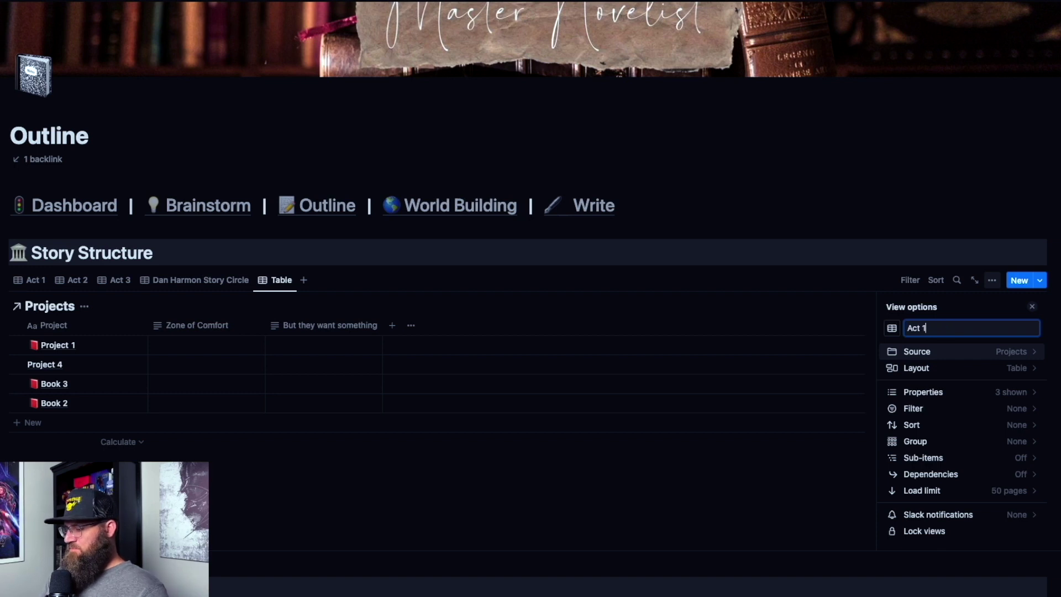